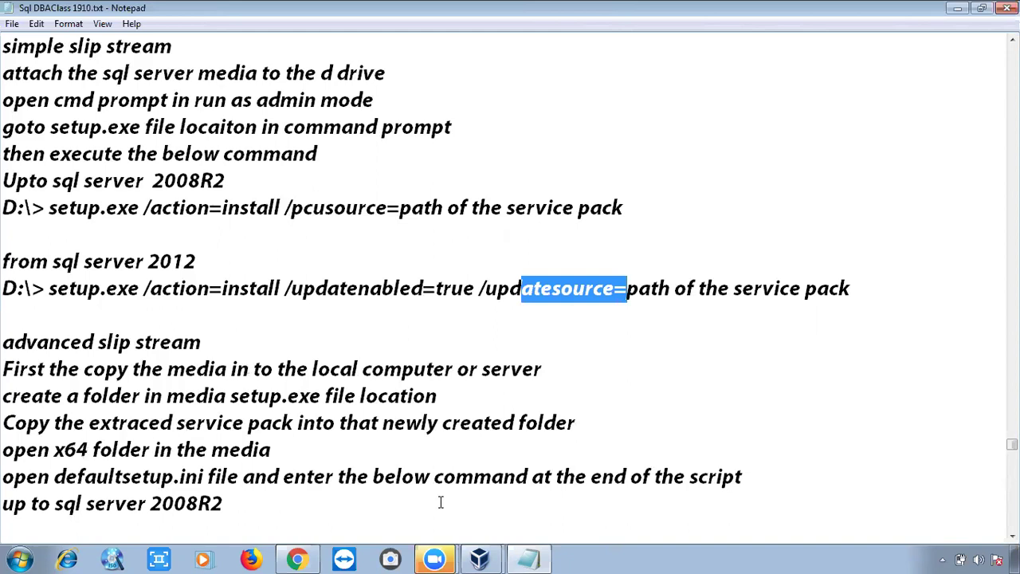
Switch to the MYCOMPUTER virtual machine, dismiss the Windows Activation prompt, and open the Softwares folder on the C: drive
mouse_move(478, 558)
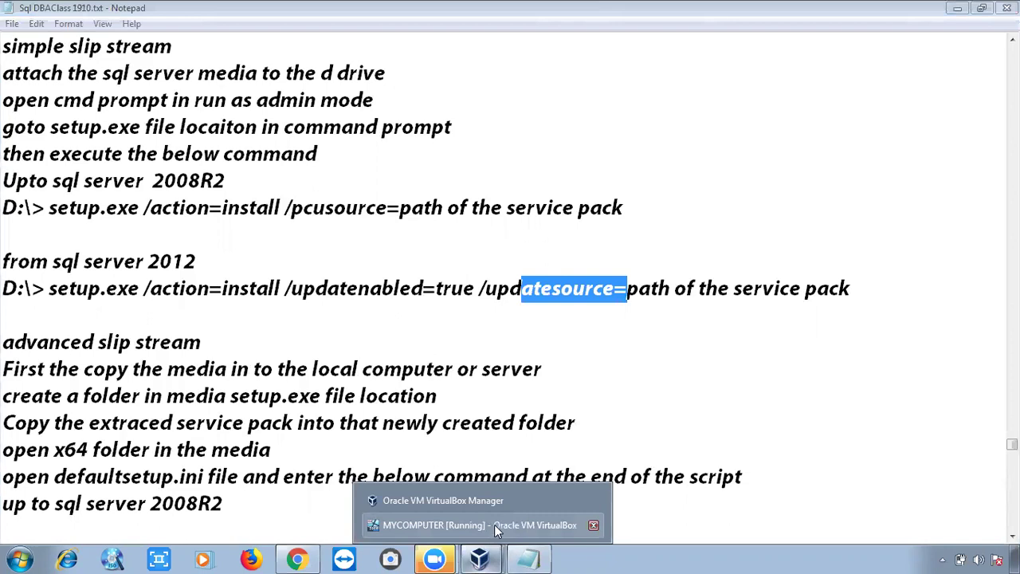
click(494, 524)
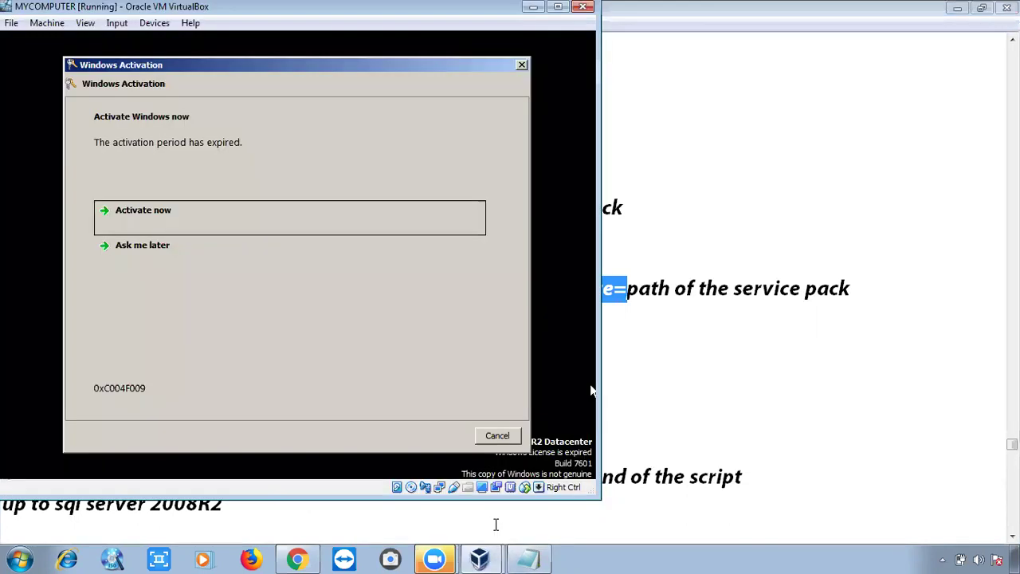
click(489, 435)
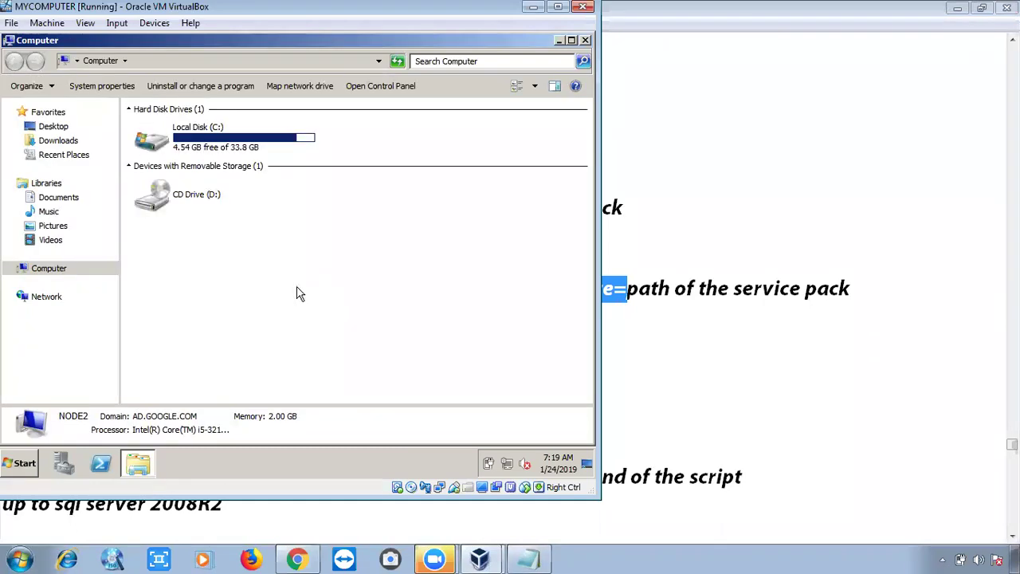
click(224, 142)
double_click(224, 142)
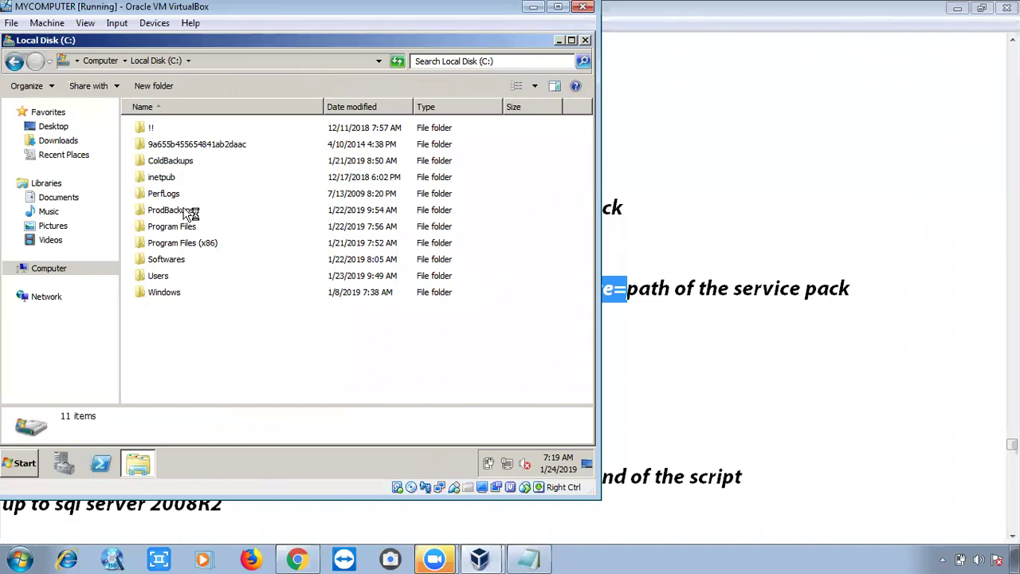
double_click(164, 262)
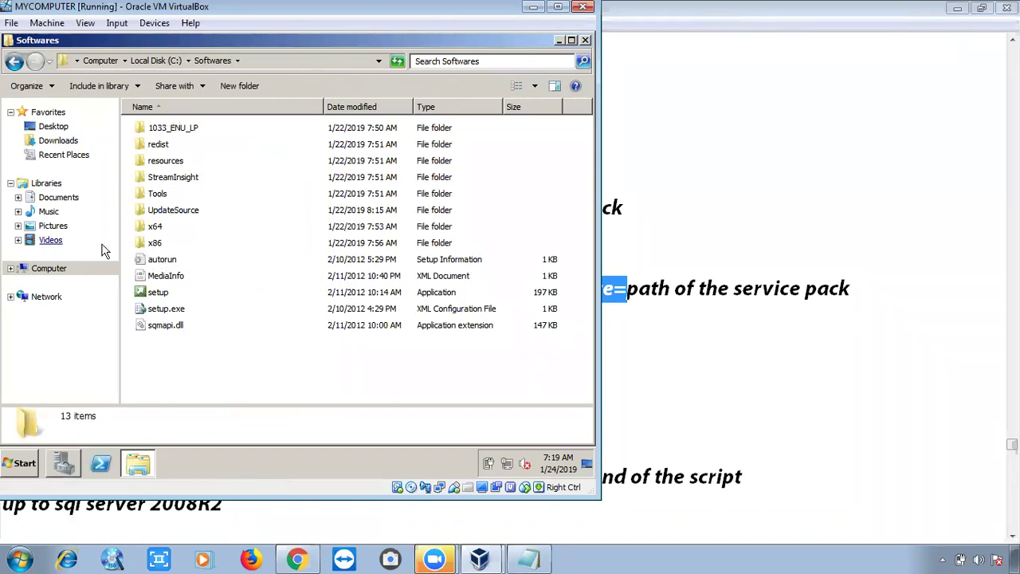
Examine the extracted service pack files in the UpdateSource folder beside setup, returning to the Softwares folder
click(167, 212)
double_click(166, 212)
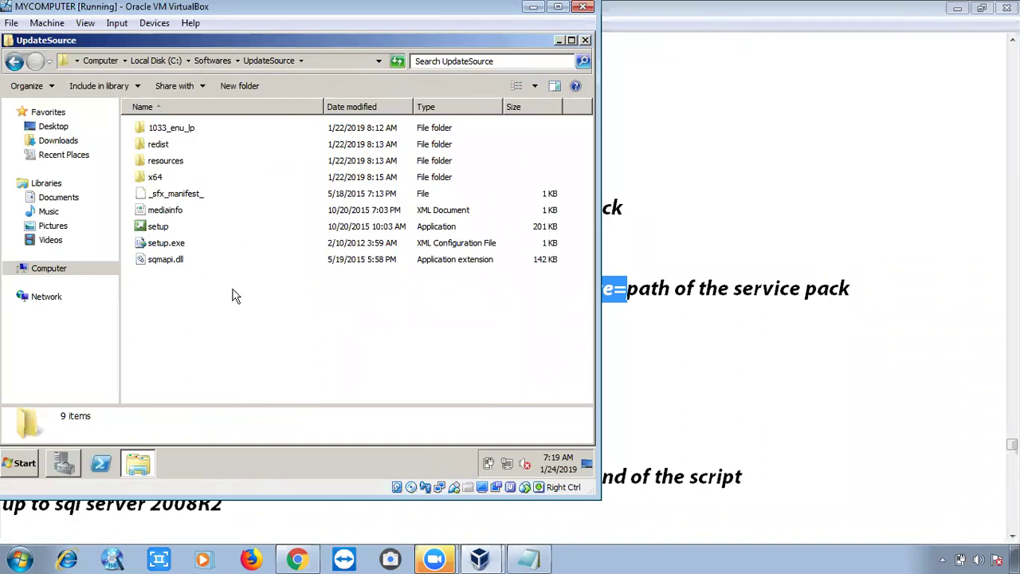
click(14, 61)
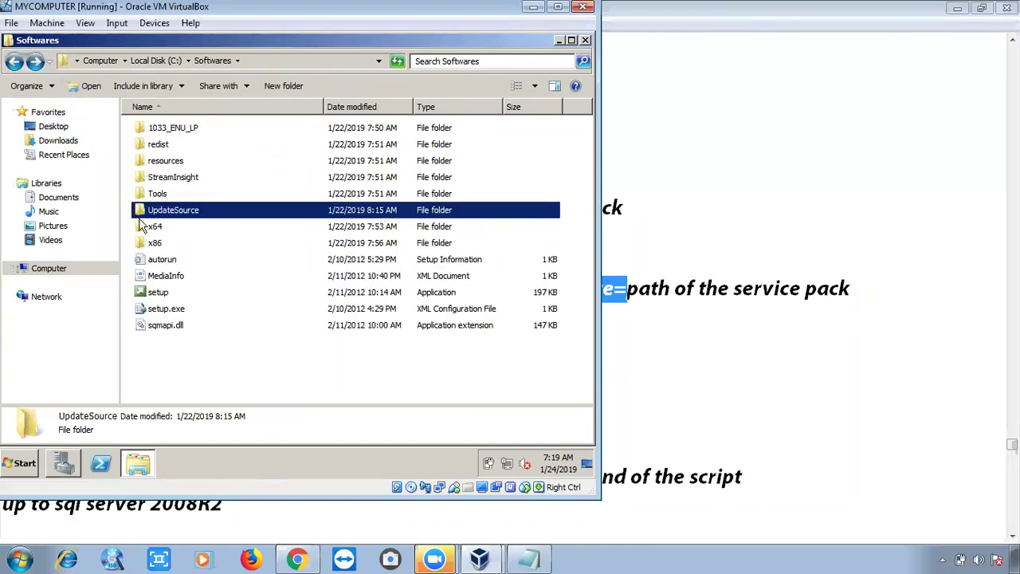
click(158, 292)
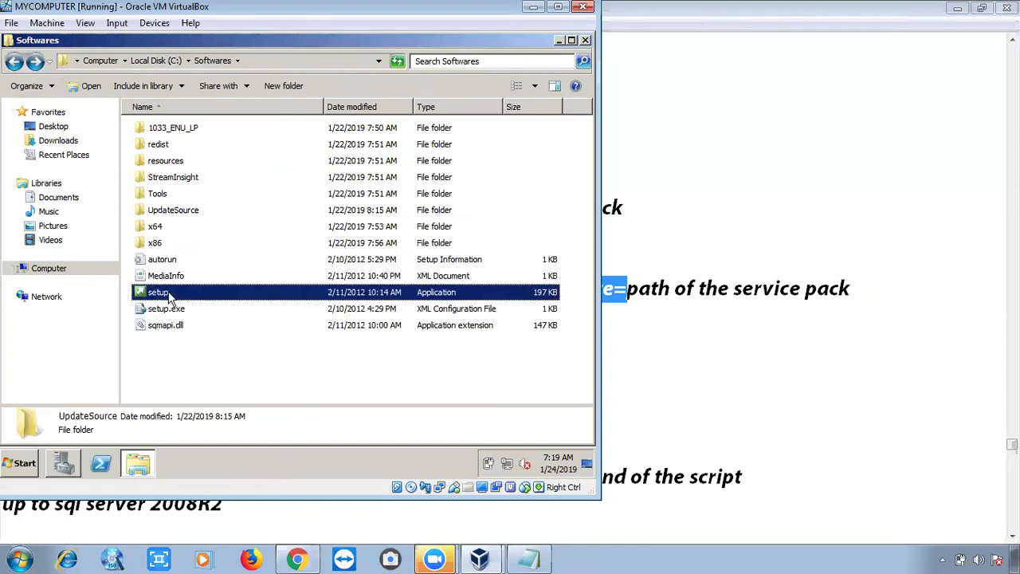
click(162, 212)
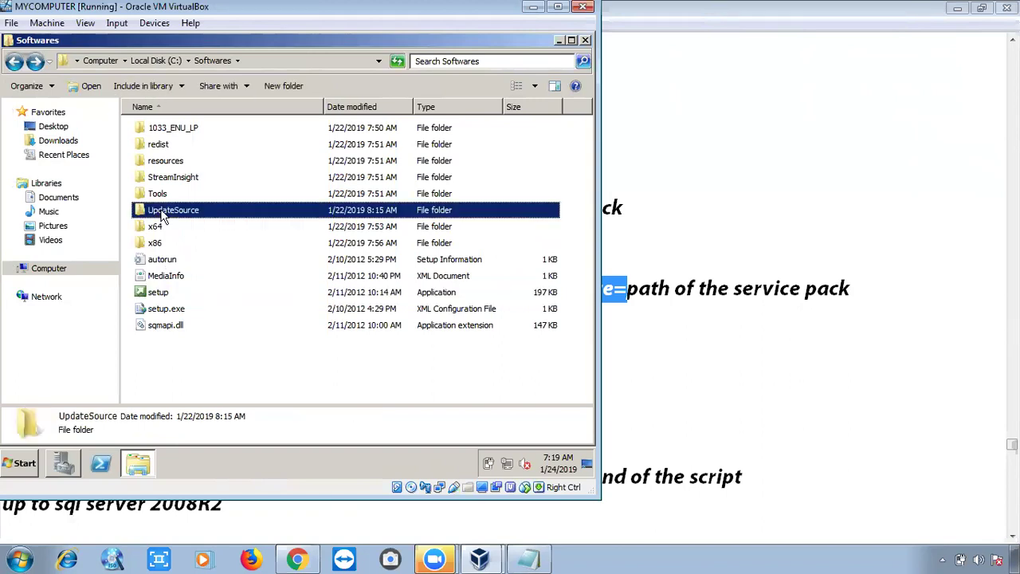
double_click(162, 212)
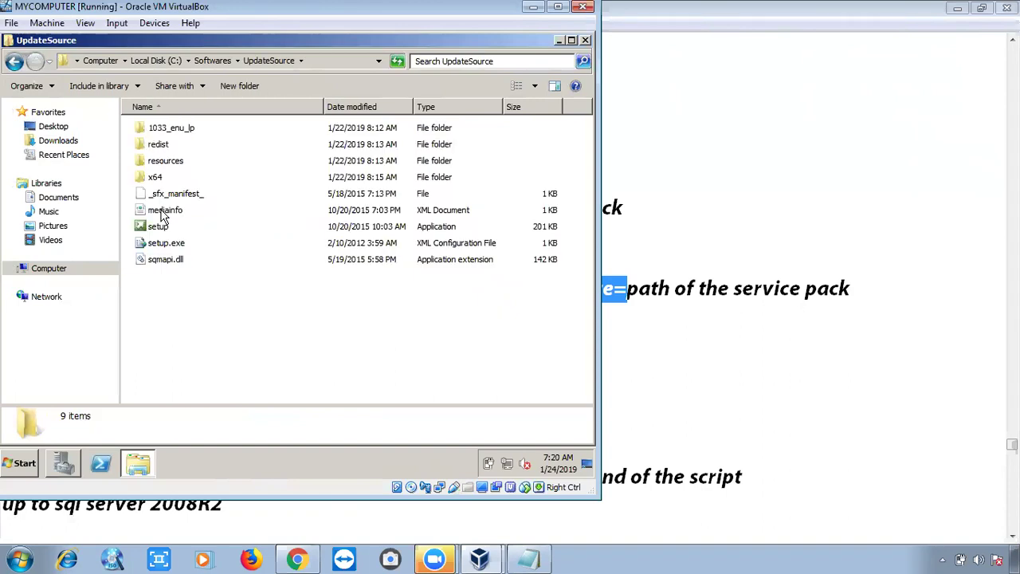
click(13, 63)
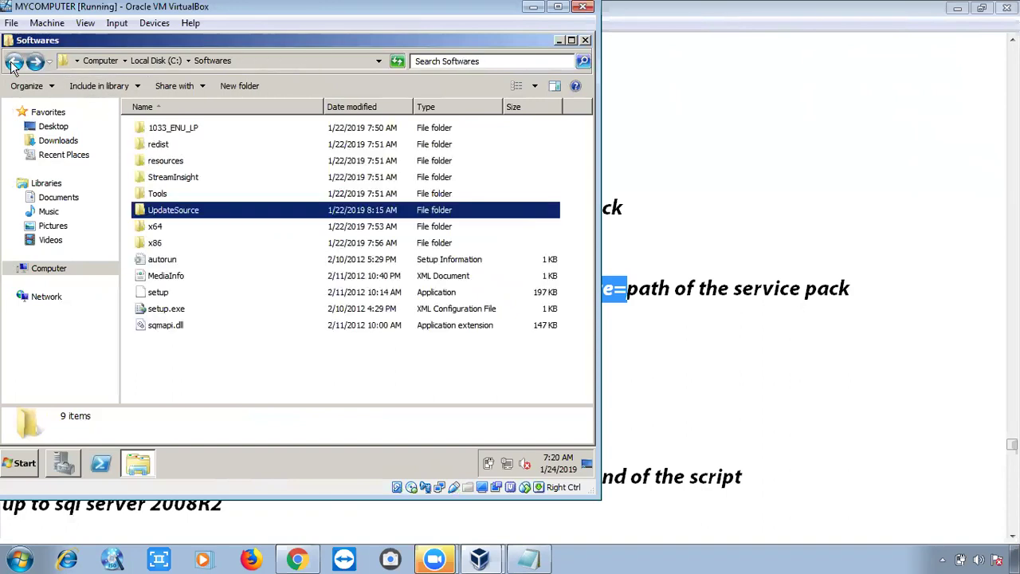
Open the DefaultSetup configuration file from the x64 folder of the SQL Server media
double_click(155, 226)
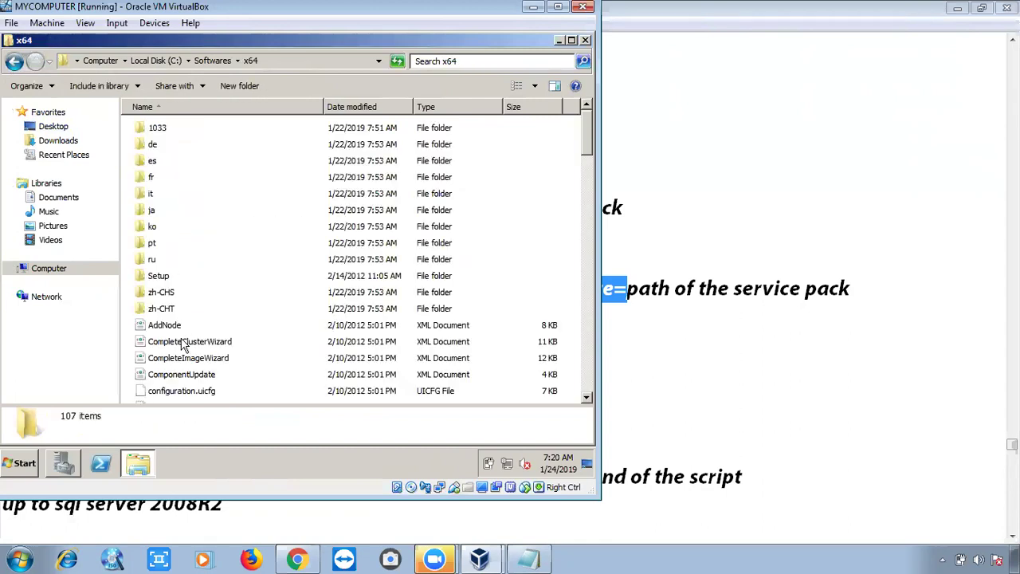
click(185, 378)
key(d)
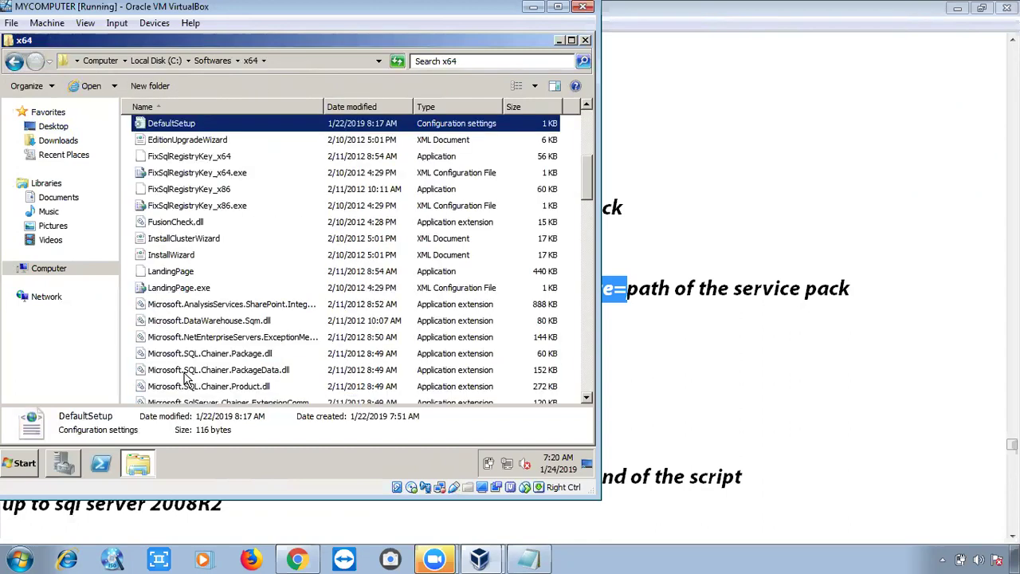
double_click(192, 125)
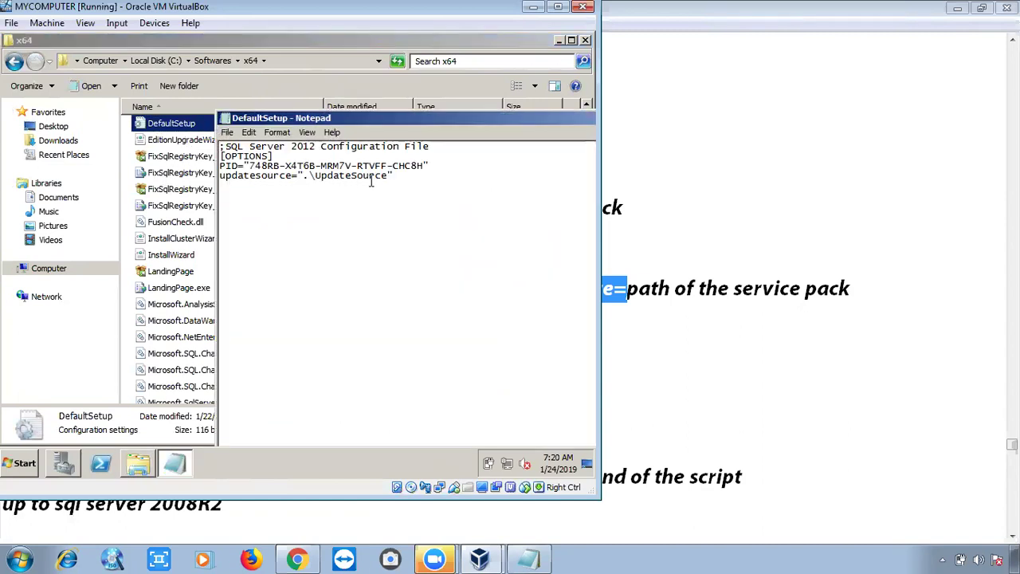
Examine the updatesource line in DefaultSetup, highlighting the relative path and the UpdateSource folder name
click(393, 177)
shift+click(223, 176)
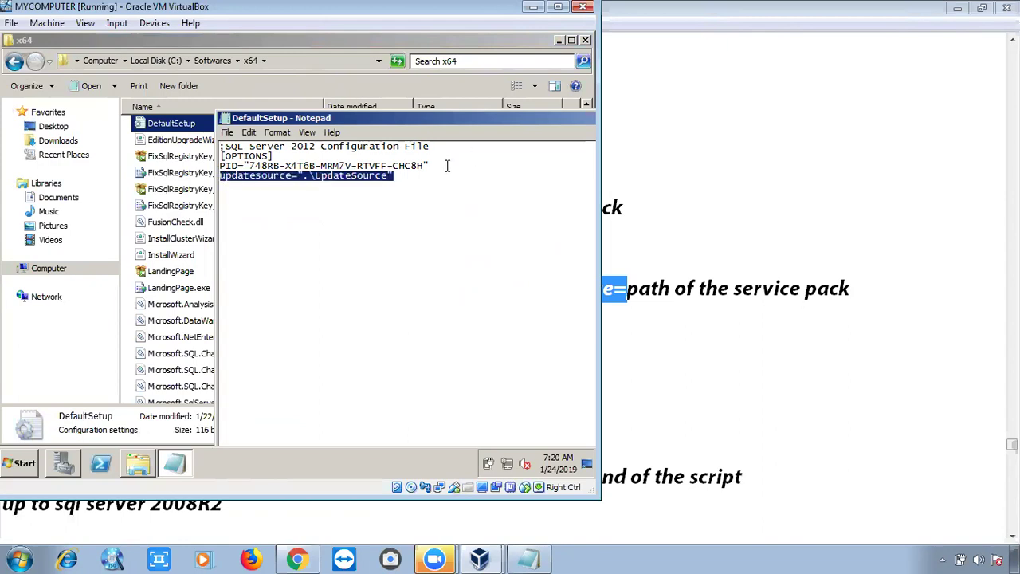
click(314, 180)
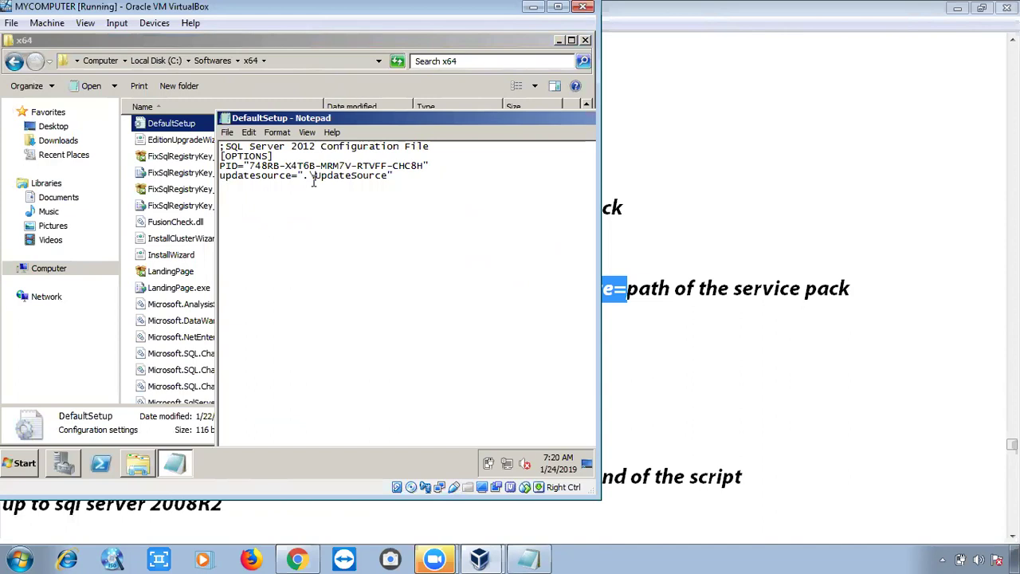
drag(314, 180, 308, 179)
click(306, 178)
drag(308, 179, 362, 176)
click(304, 178)
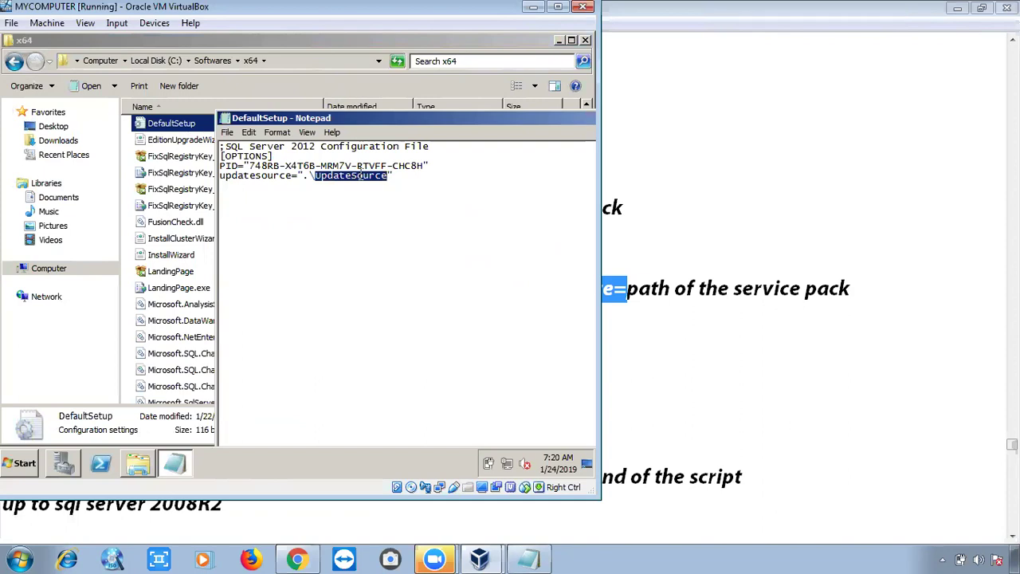
Close the x64 folder window and the DefaultSetup file
click(587, 41)
drag(502, 121, 311, 118)
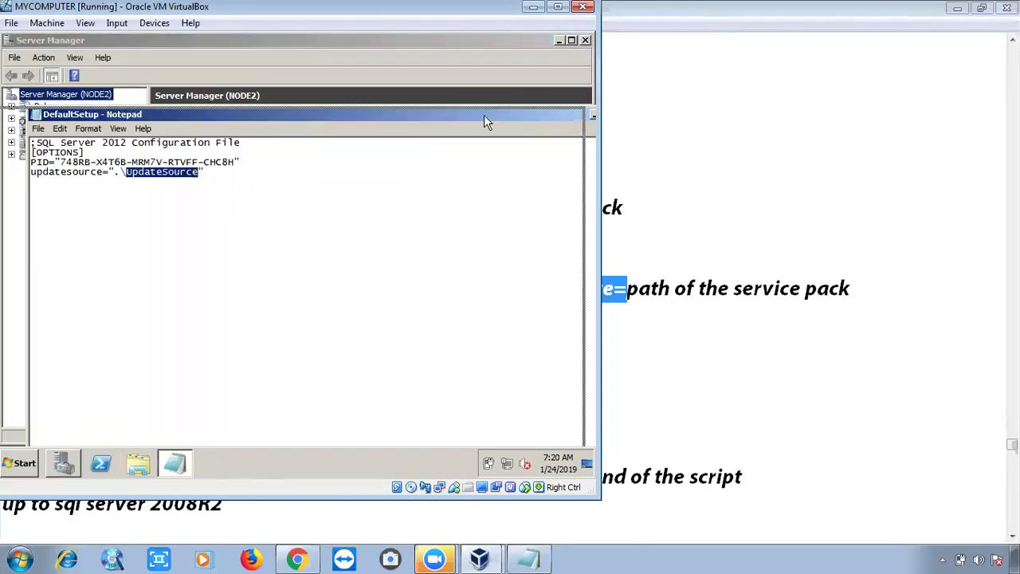
drag(484, 121, 460, 121)
click(548, 114)
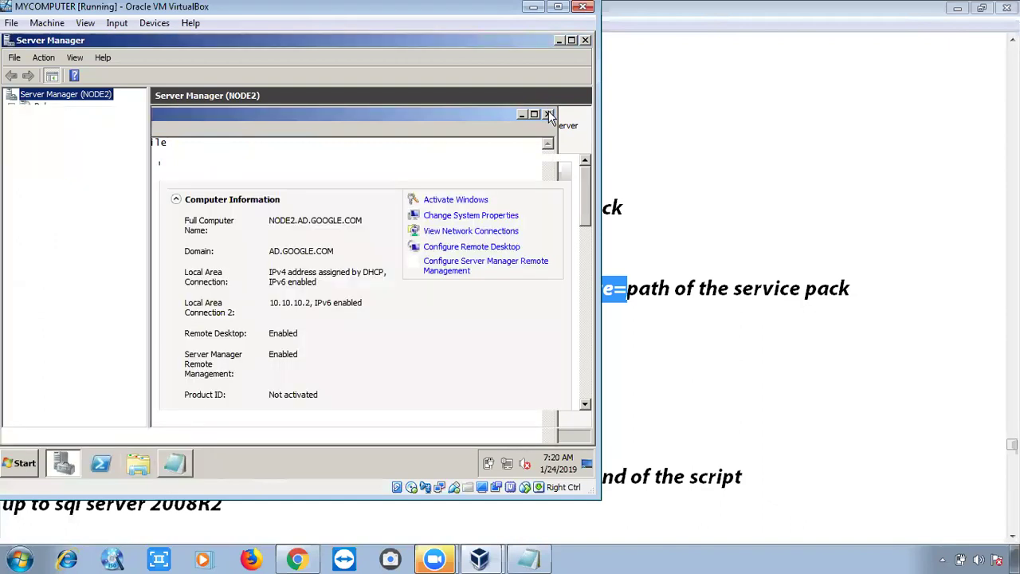
Open a Command Prompt in the virtual machine and run ipconfig to look up its IP address
key(super+r)
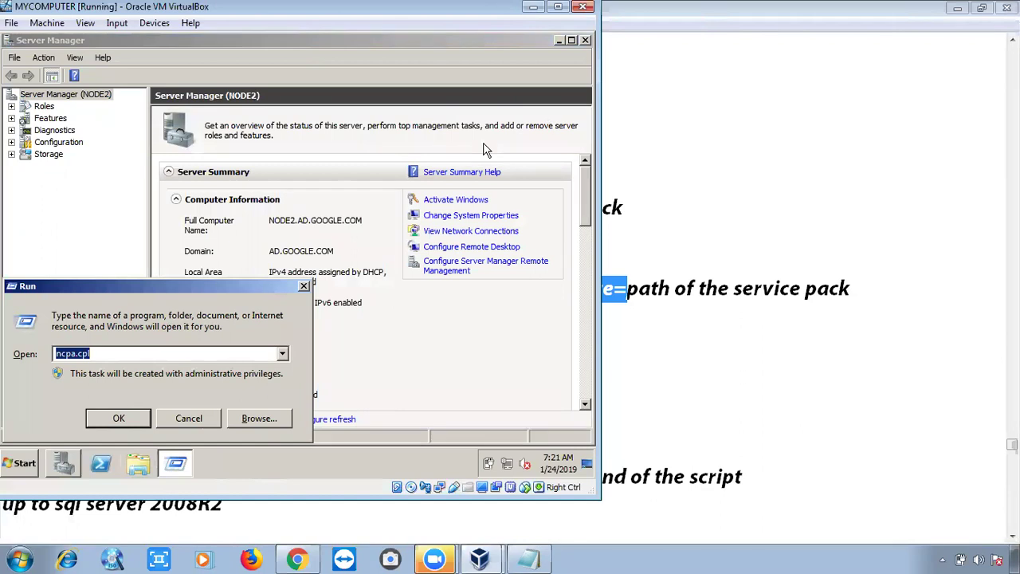
text(cmd)
key(Return)
text(i)
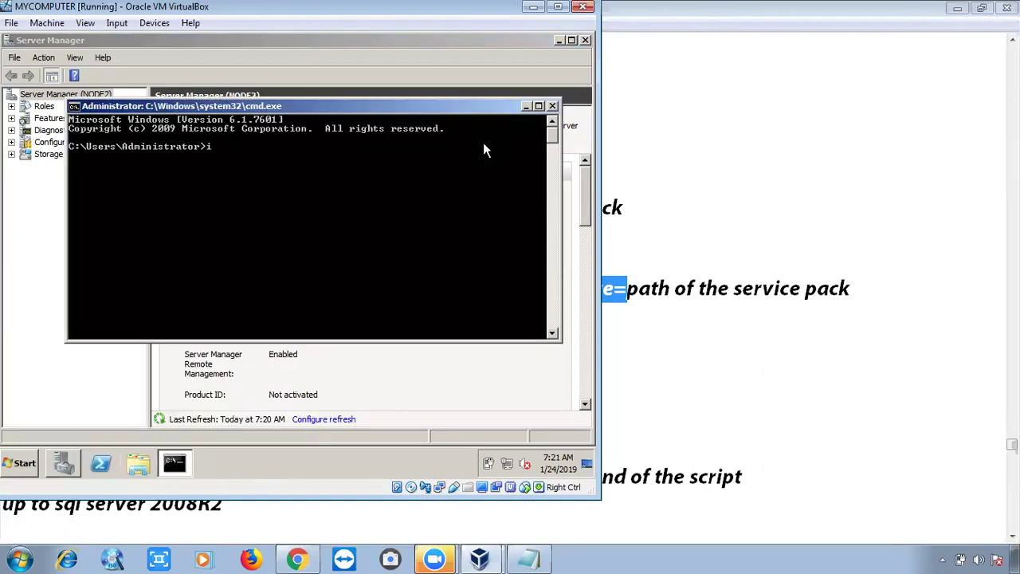
text(pconfig)
key(Return)
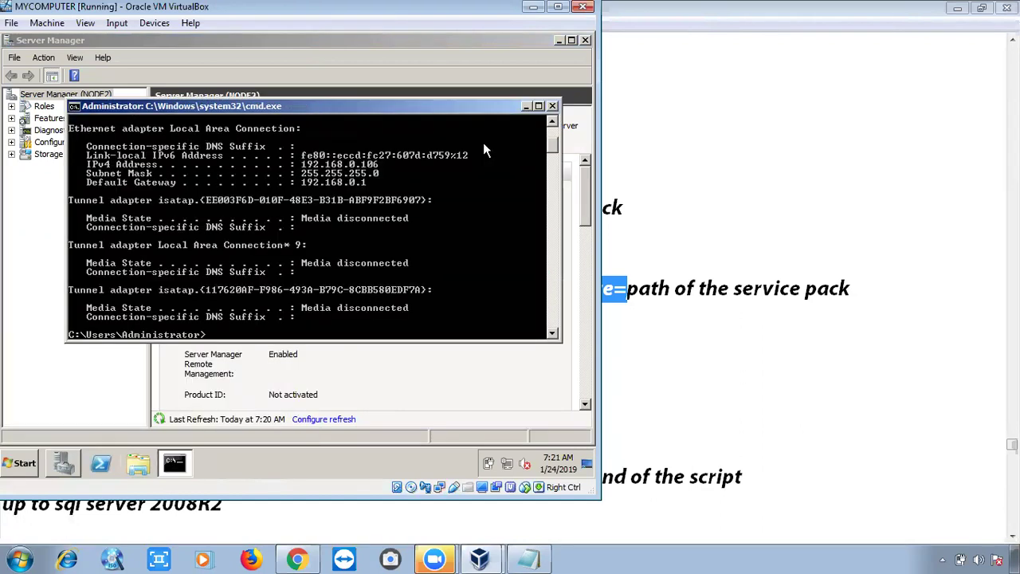
Start a Remote Desktop connection from the host computer to 192.168.0.106
click(701, 556)
key(super+r)
key(Return)
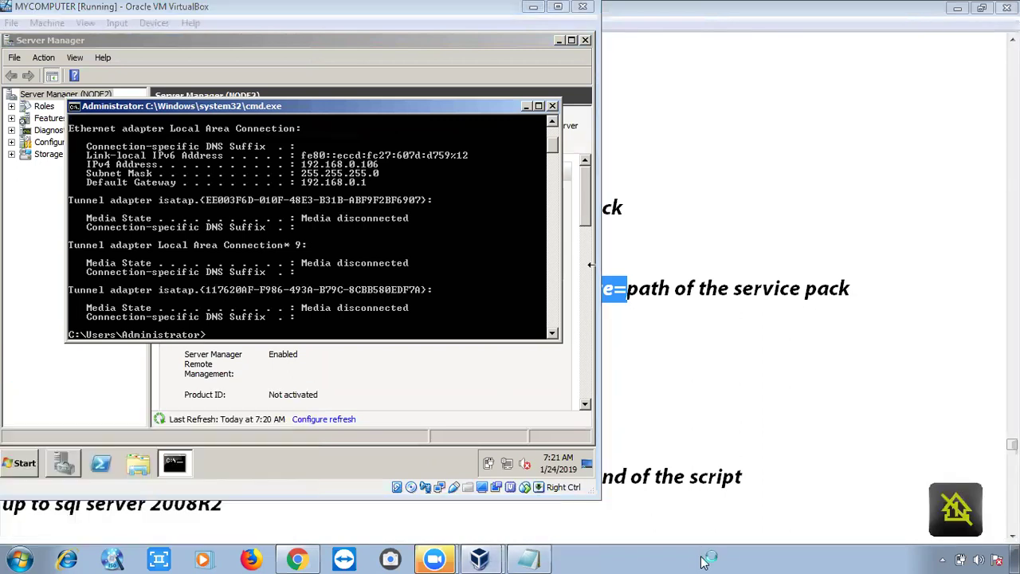
text(192.168.0.10)
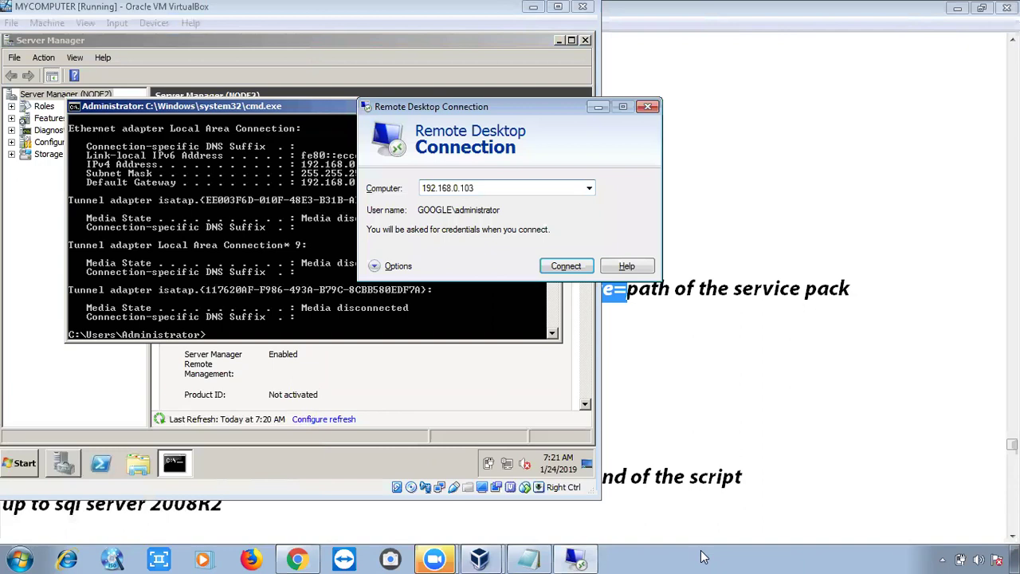
text(2)
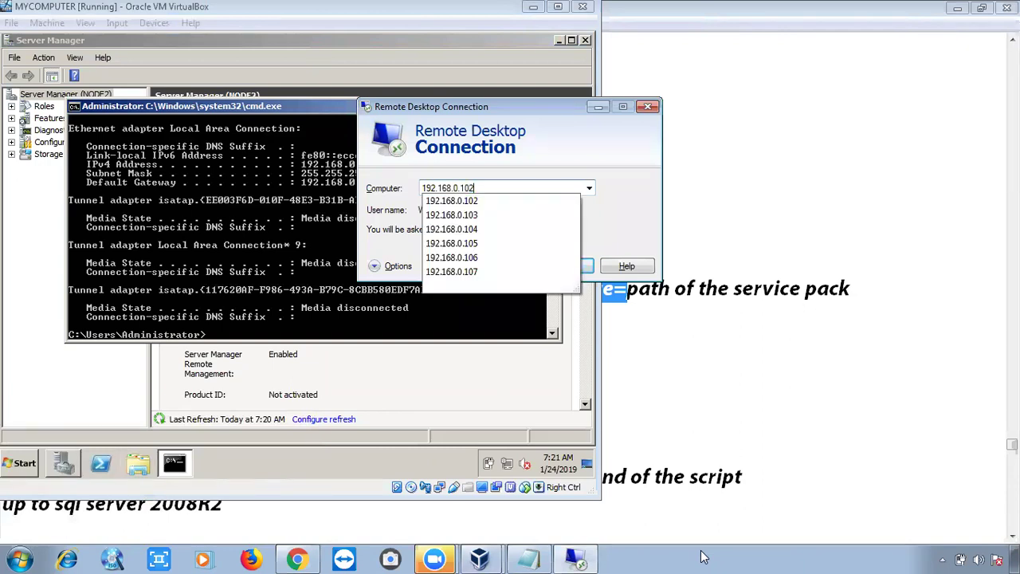
key(shift)
key(BackSpace)
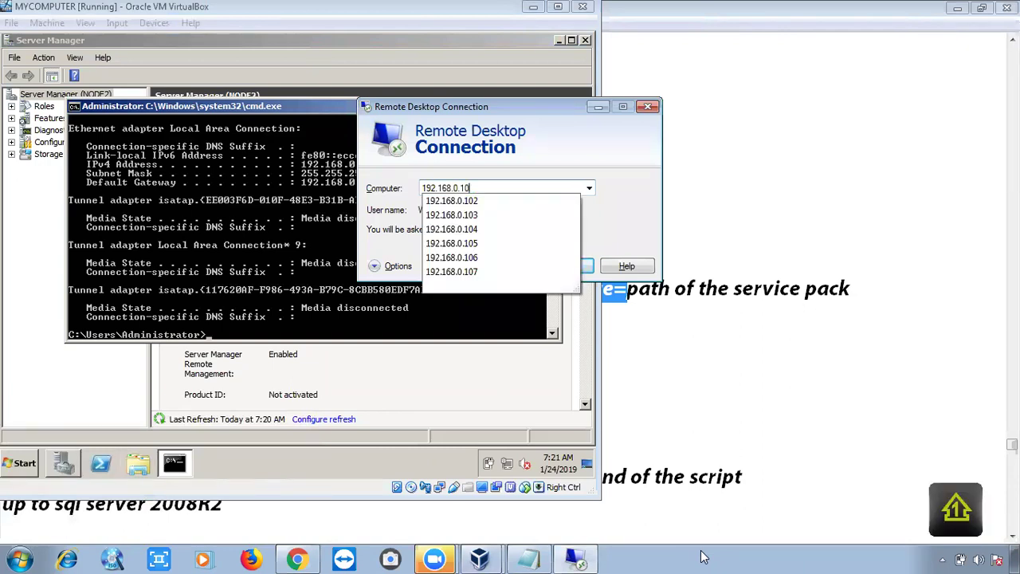
text(6)
key(Return)
key(Return)
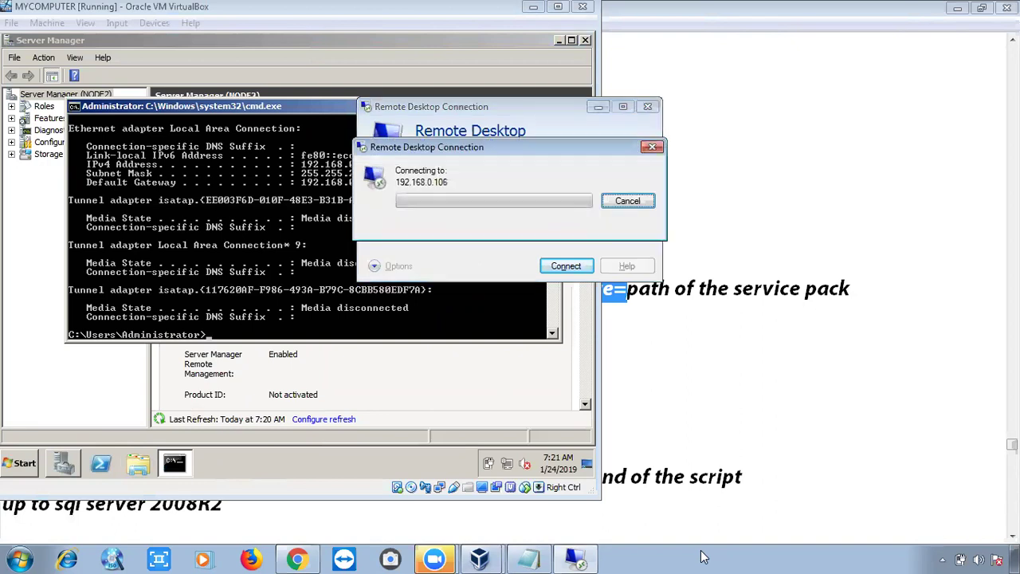
Enter the Administrator account password and connect despite the certificate warning
text(•••••••••••••)
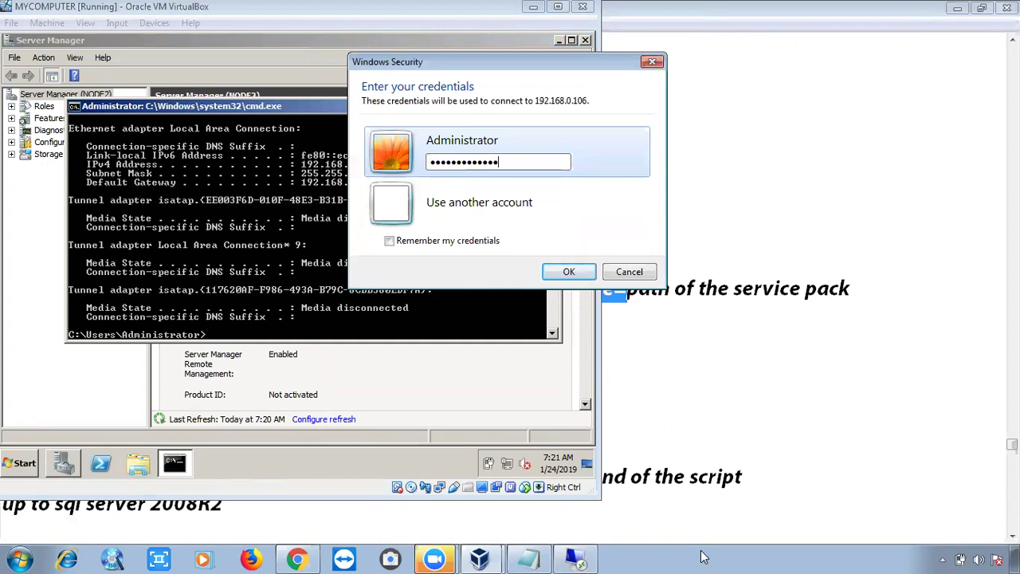
key(Return)
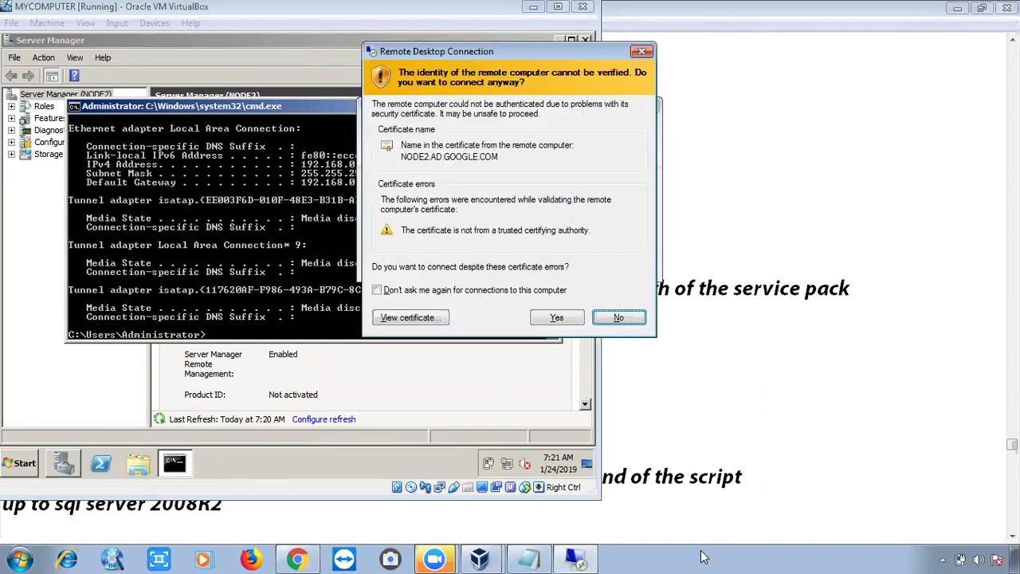
key(y)
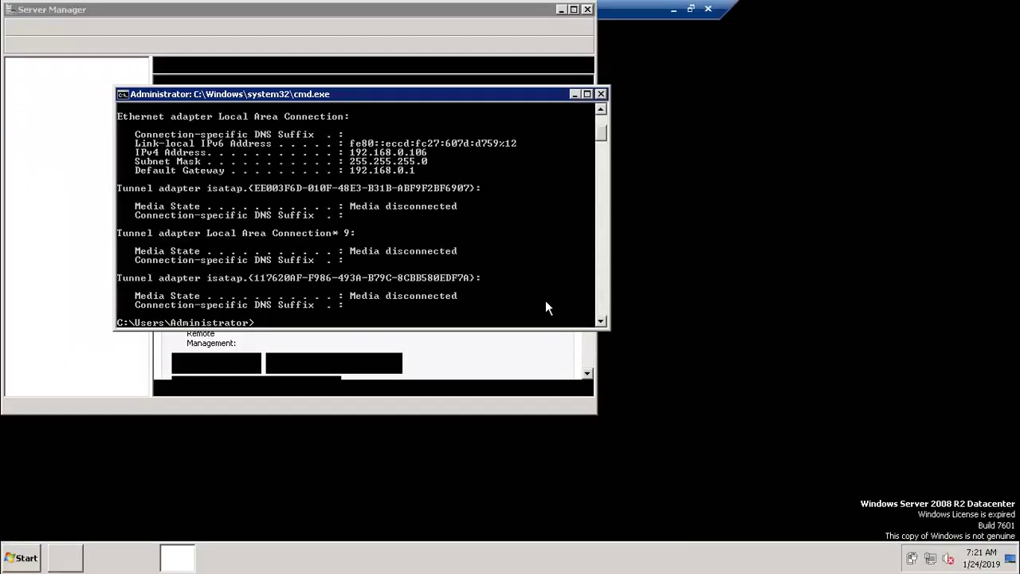
Minimize the Command Prompt and Server Manager windows on the remote desktop
click(573, 95)
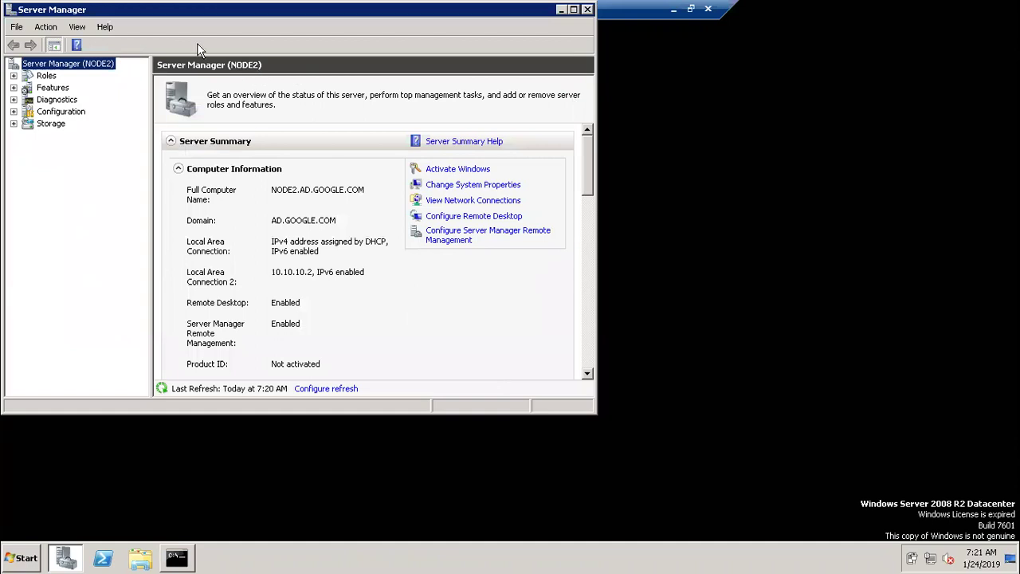
drag(196, 10, 198, 89)
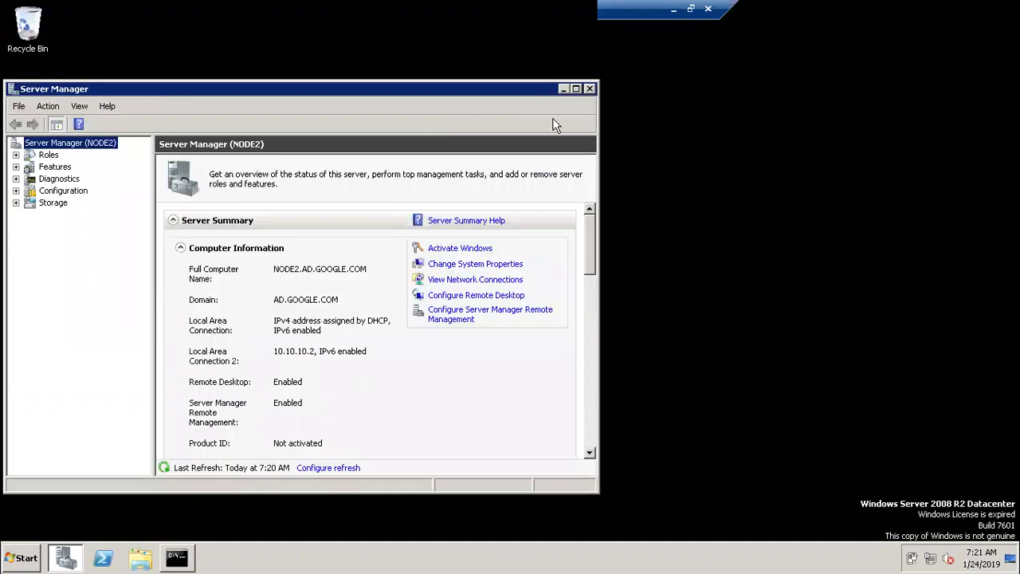
click(564, 89)
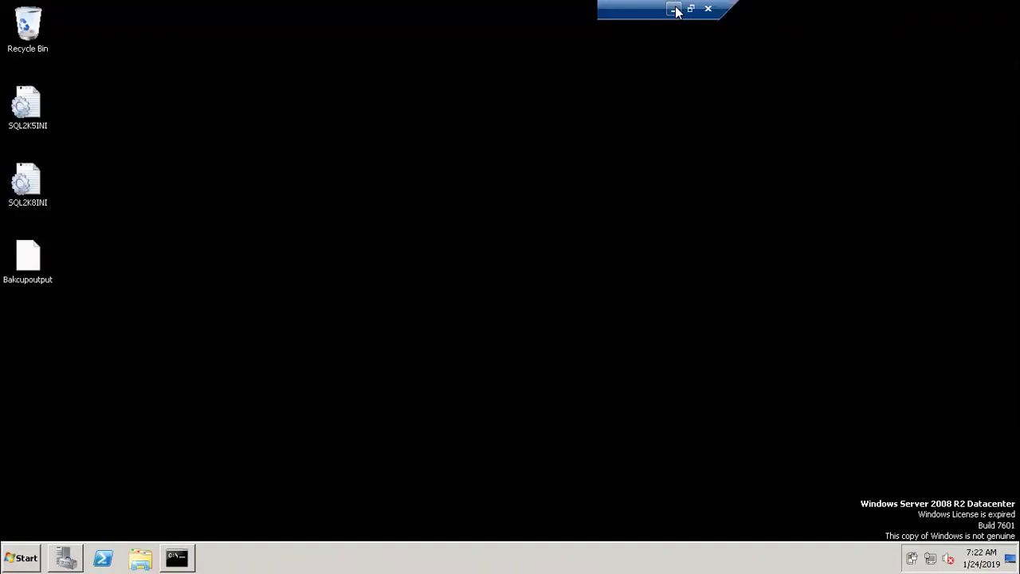
Minimize the remote session and return to the Sql DBAClass 1910.txt notes on the host
click(674, 10)
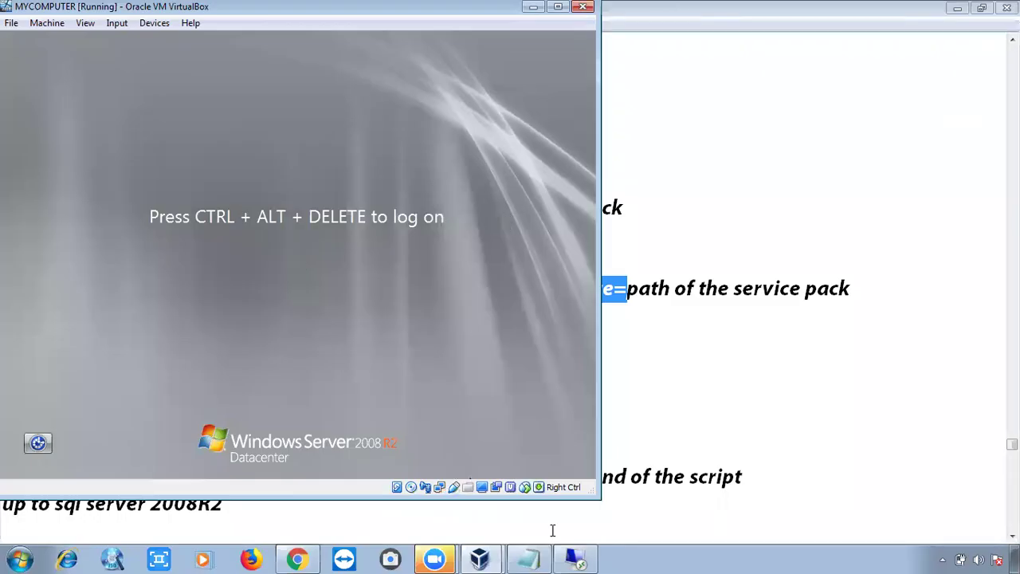
click(728, 403)
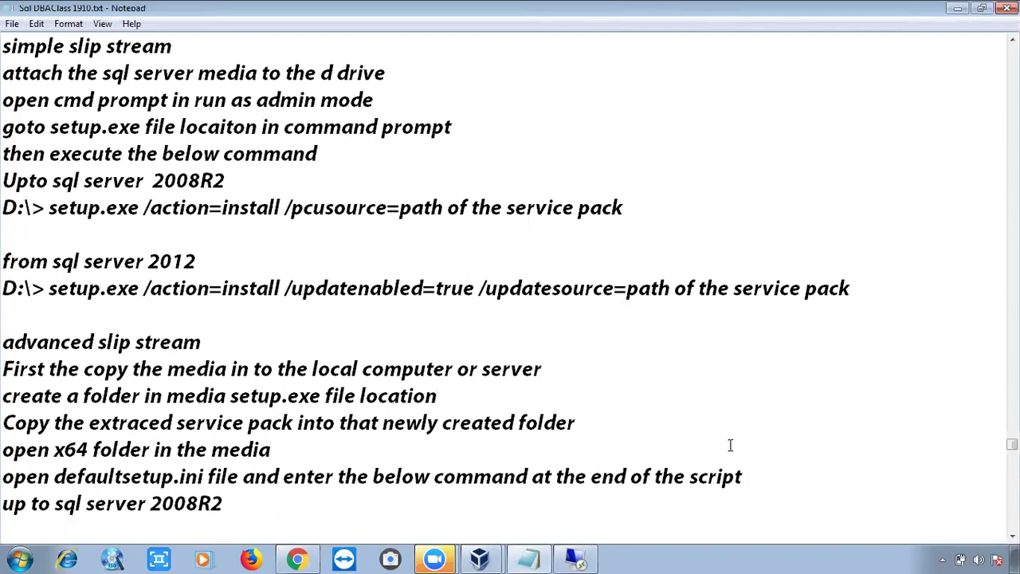
Read the class notes from the advanced slip stream section through Sysprep to skipping the restart required check
click(61, 342)
key(Down)
key(Down)
key(Down)
key(Down)
key(Down)
key(Down)
key(Down)
key(Down)
key(Down)
key(Down)
key(Down)
key(Down)
key(Down)
key(Down)
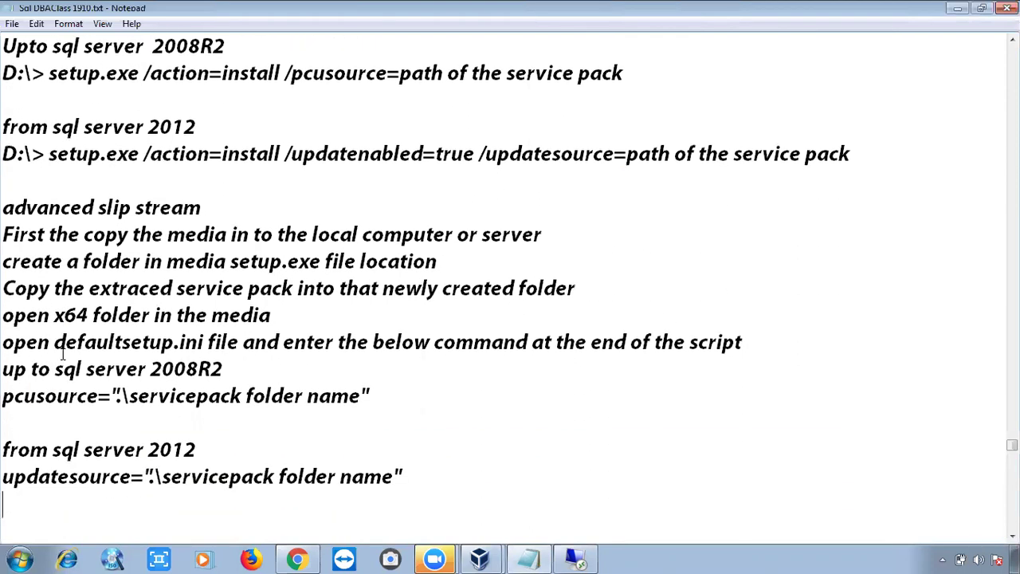
key(Down)
key(Down)
key(Down)
key(Down)
key(Down)
key(Down)
key(Down)
key(Down)
key(Down)
key(Down)
key(Down)
key(Down)
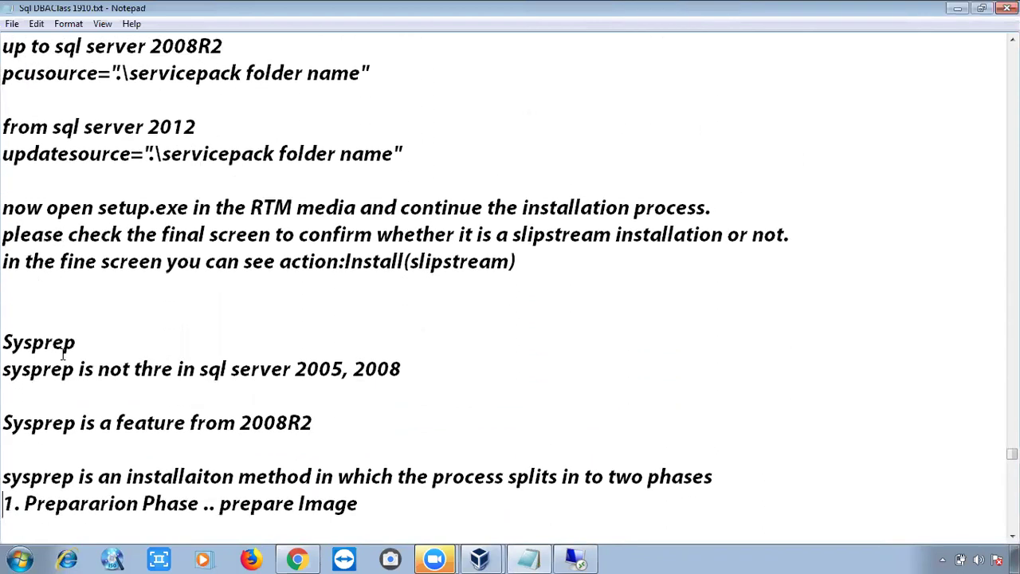
key(Down)
key(Down)
key(Down)
key(Down)
key(Down)
key(Down)
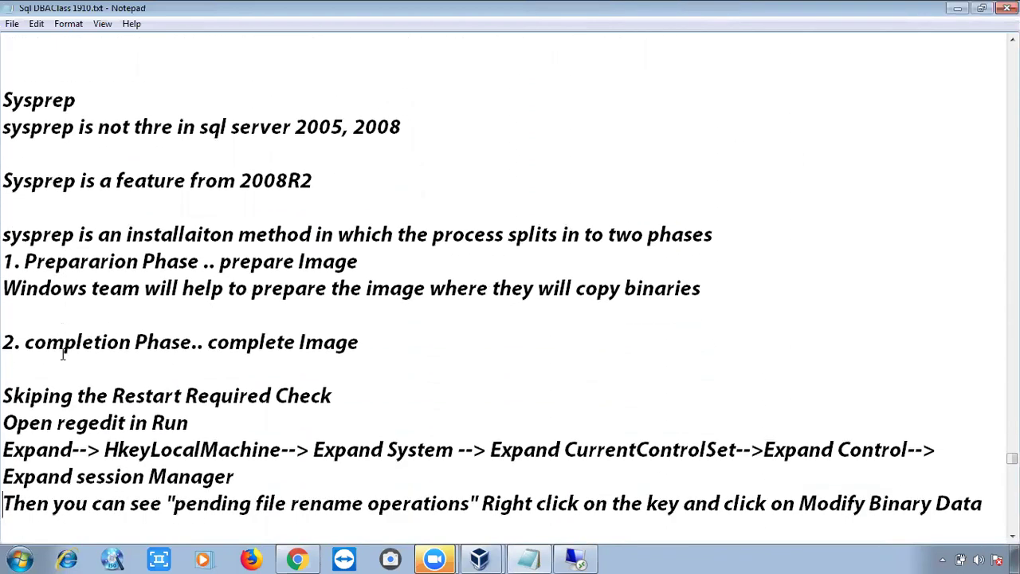
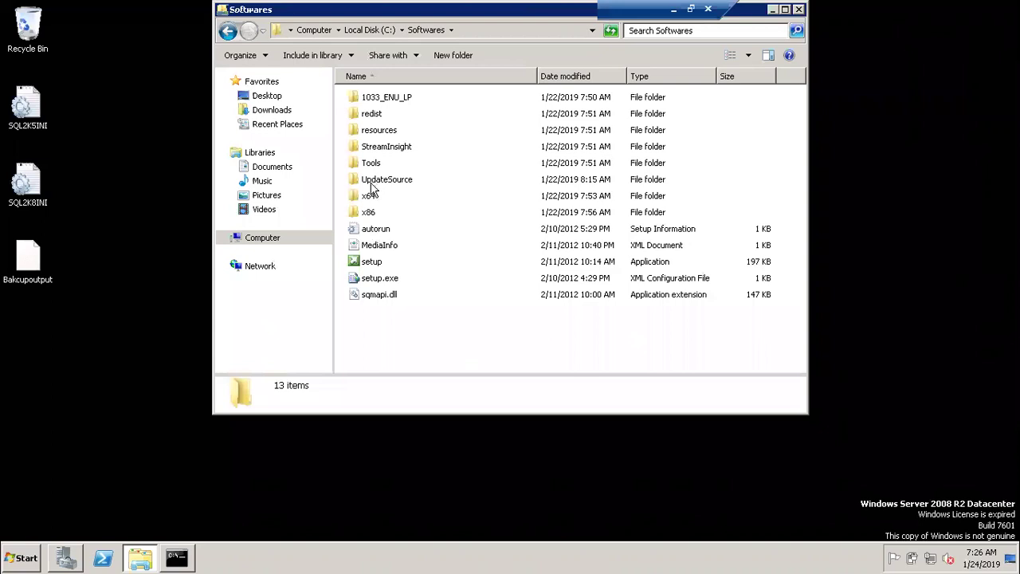
Examine the contents of the x64 and UpdateSource folders inside C:\Softwares on the remote server
double_click(370, 196)
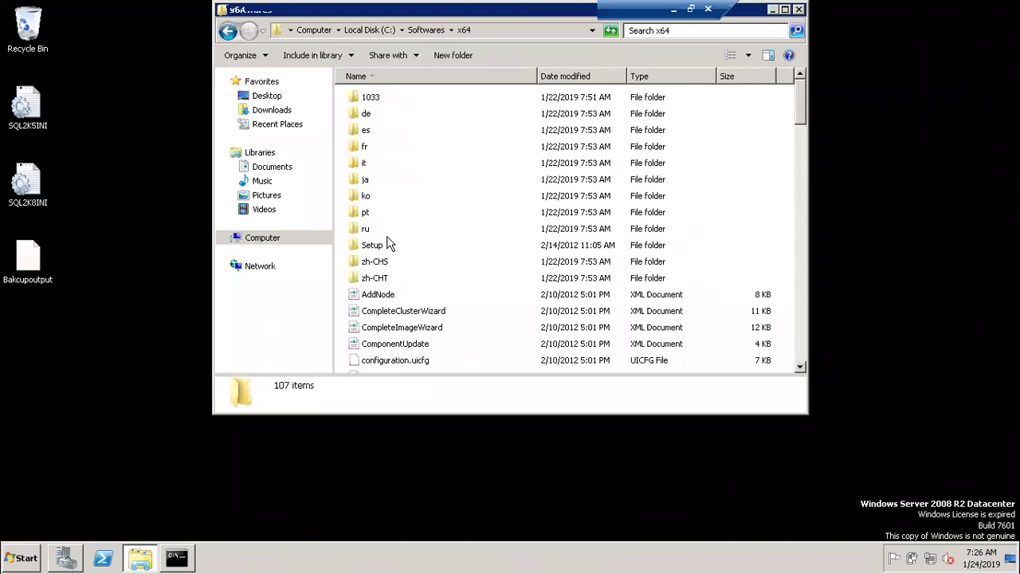
key(d)
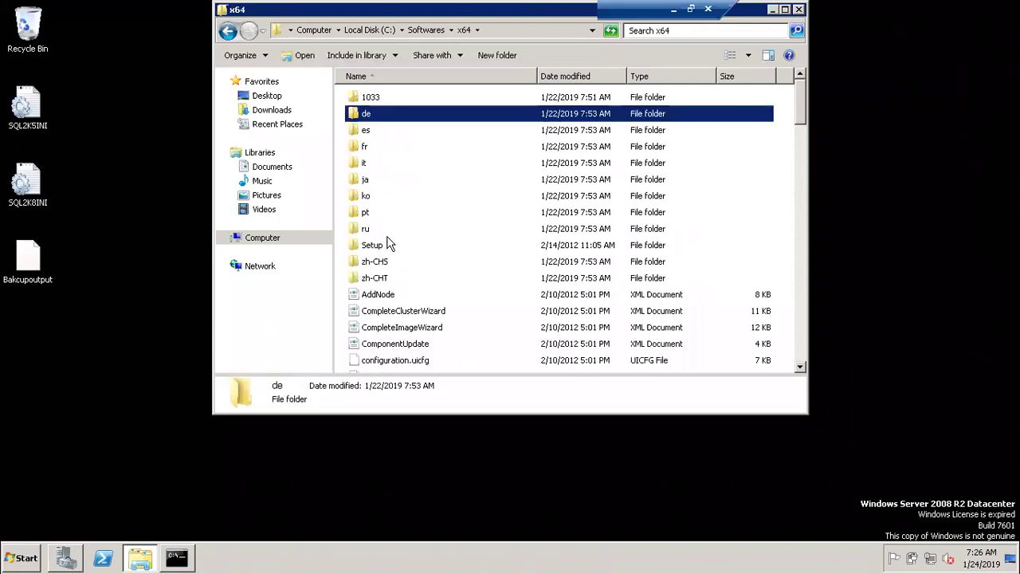
click(228, 30)
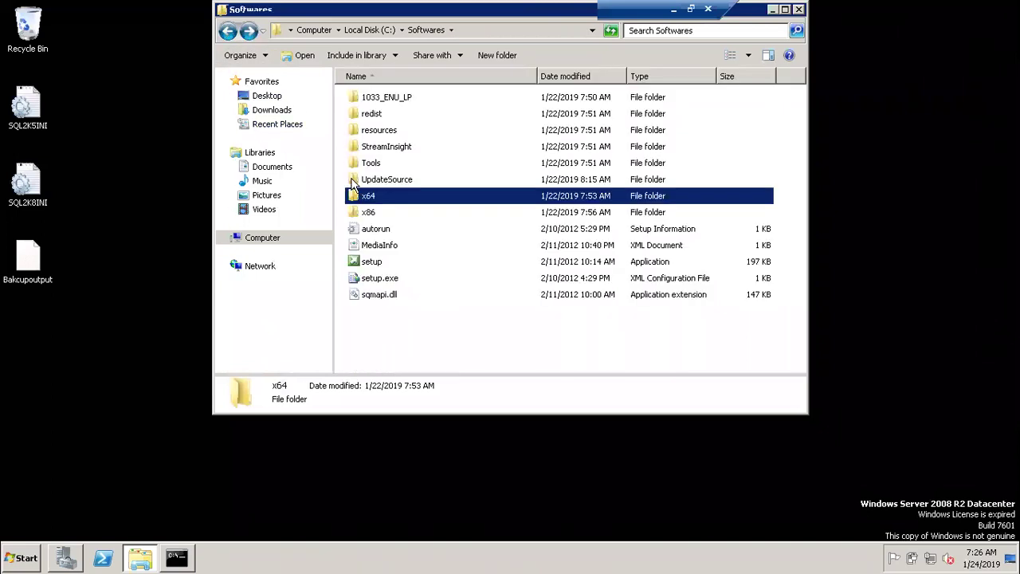
double_click(380, 184)
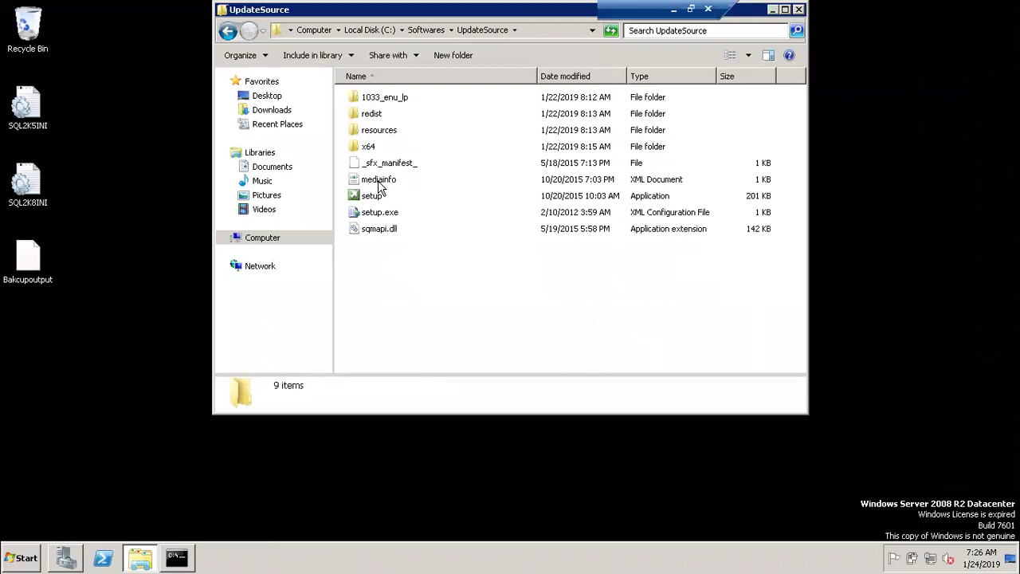
click(228, 30)
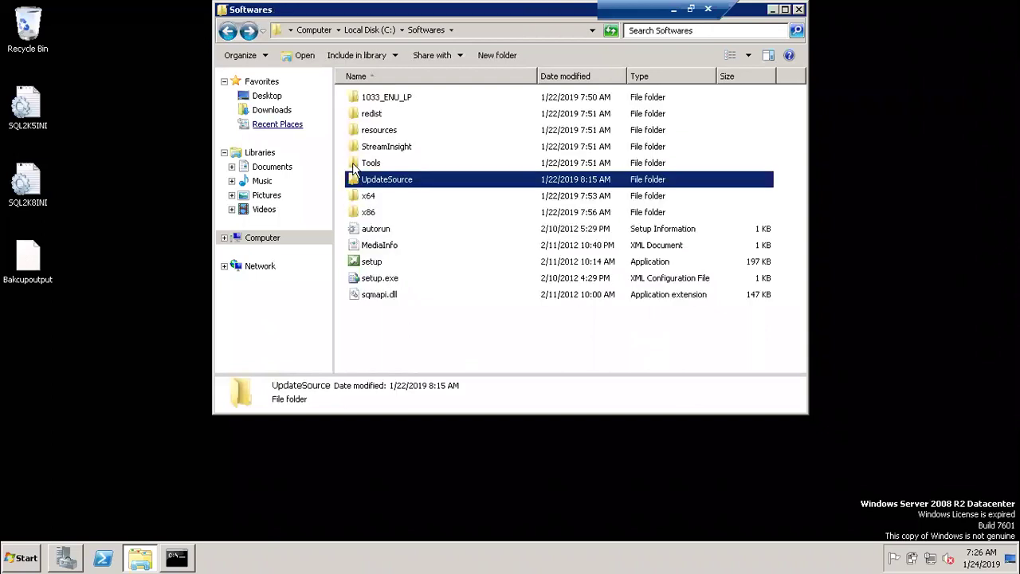
Open the DefaultSetup configuration file from the x64 folder of the SQL Server media
double_click(367, 196)
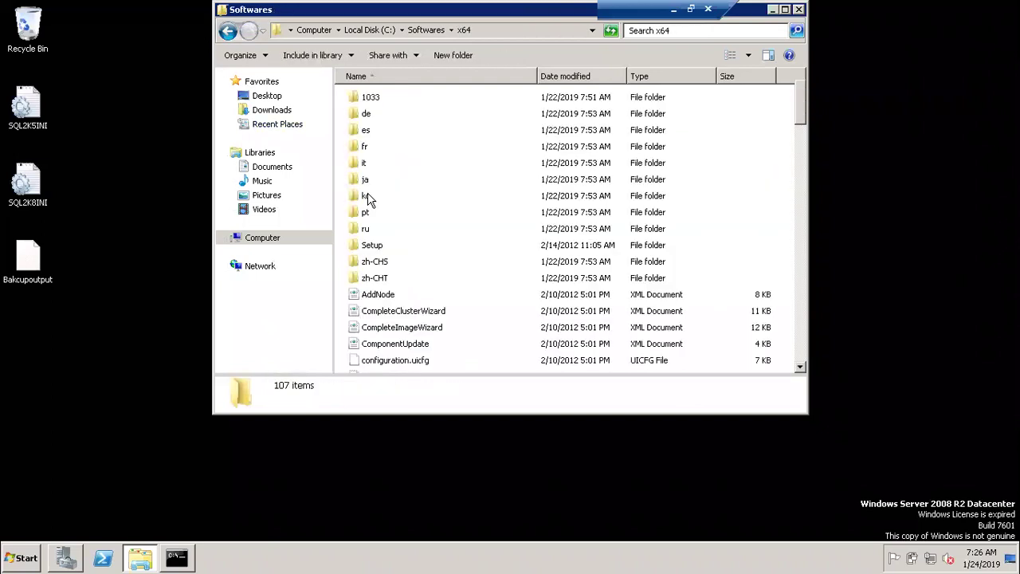
click(368, 211)
text(def)
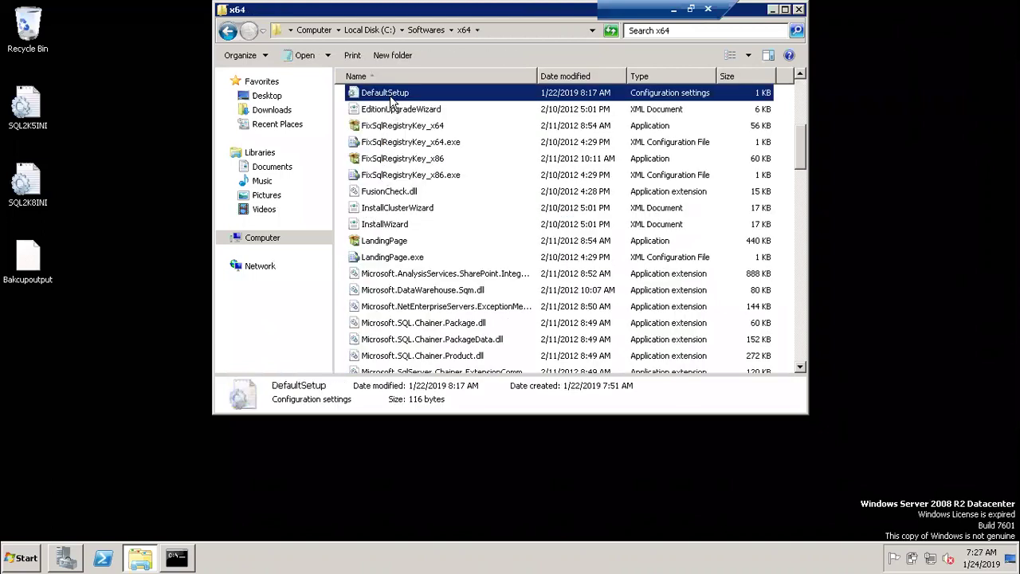
double_click(393, 94)
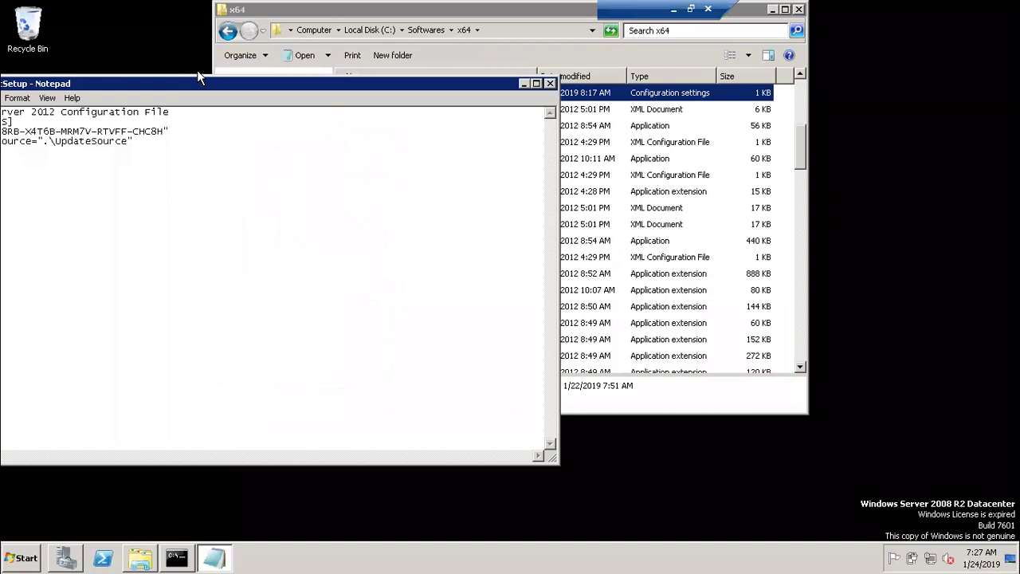
Delete the updatesource=".\UpdateSource" line from the DefaultSetup file, save the change and close the file
drag(196, 83, 468, 78)
click(408, 137)
shift+click(236, 137)
shift+click(230, 137)
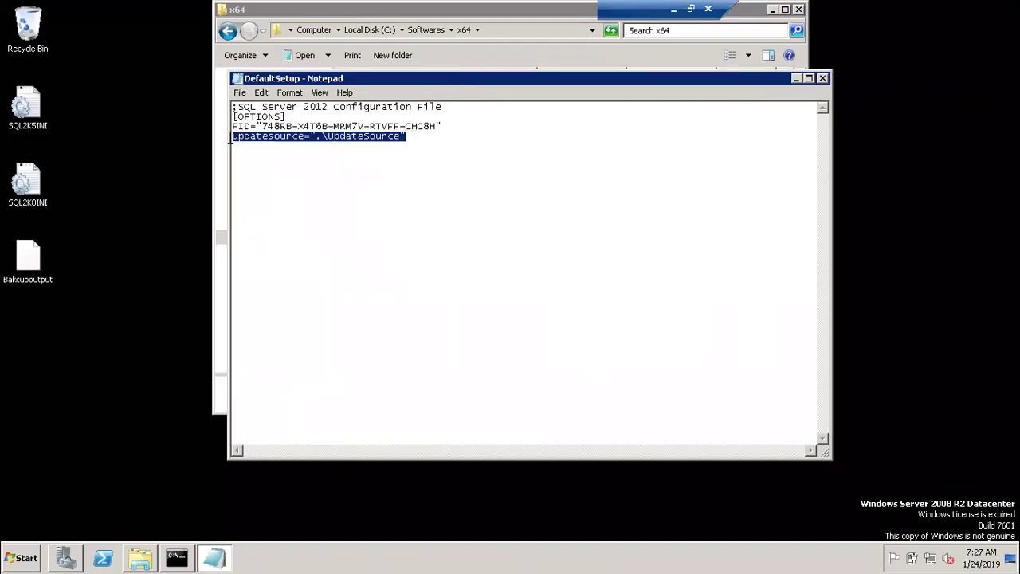
key(Delete)
key(Return)
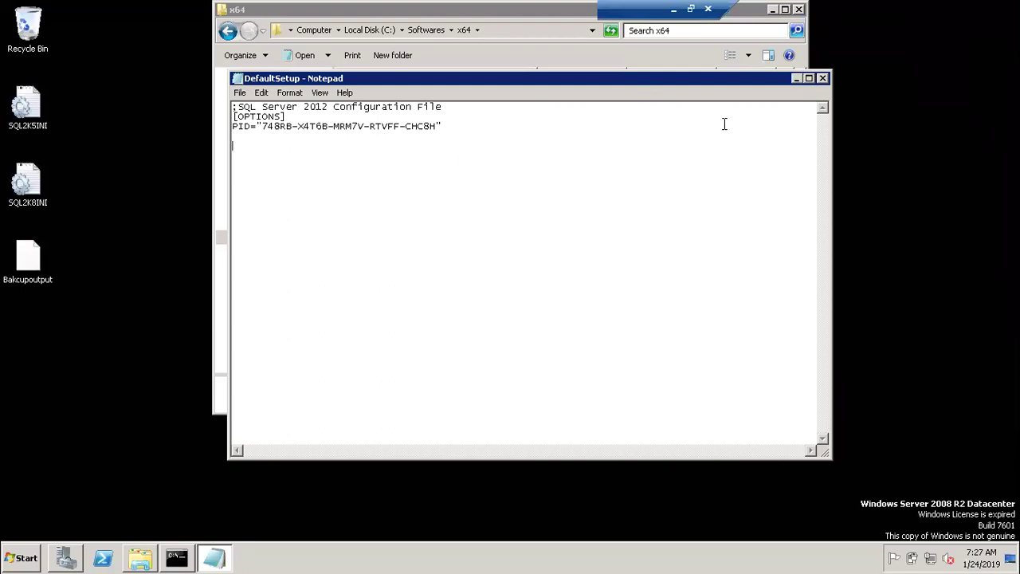
click(822, 79)
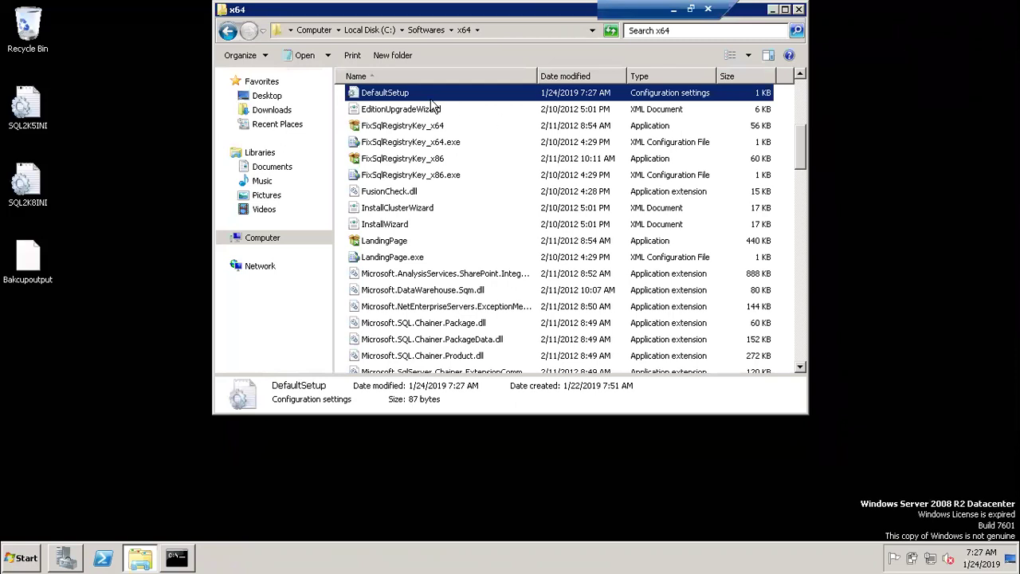
Return to the Softwares folder and run the setup application as administrator
click(228, 32)
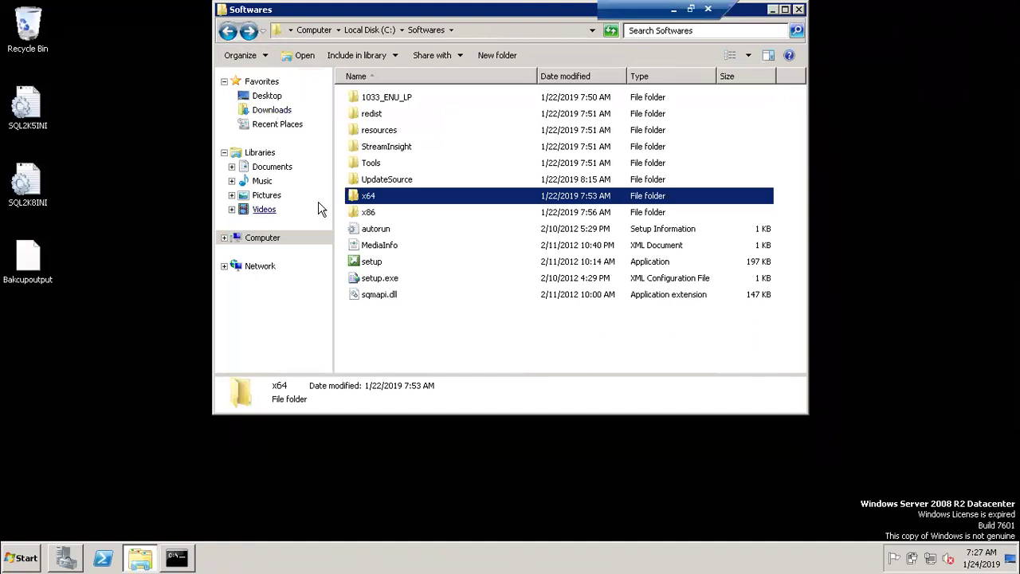
click(367, 260)
right_click(369, 260)
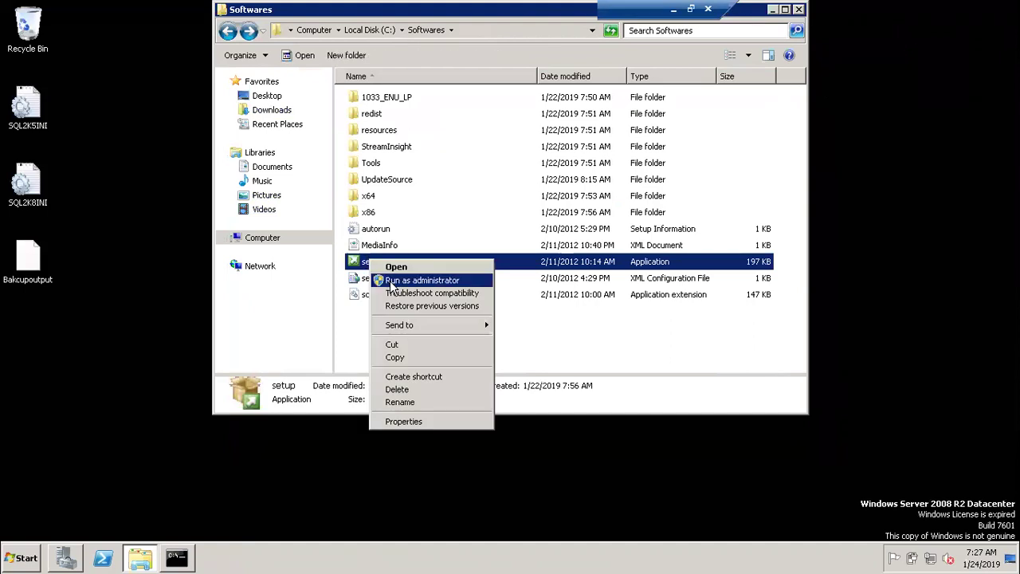
click(390, 281)
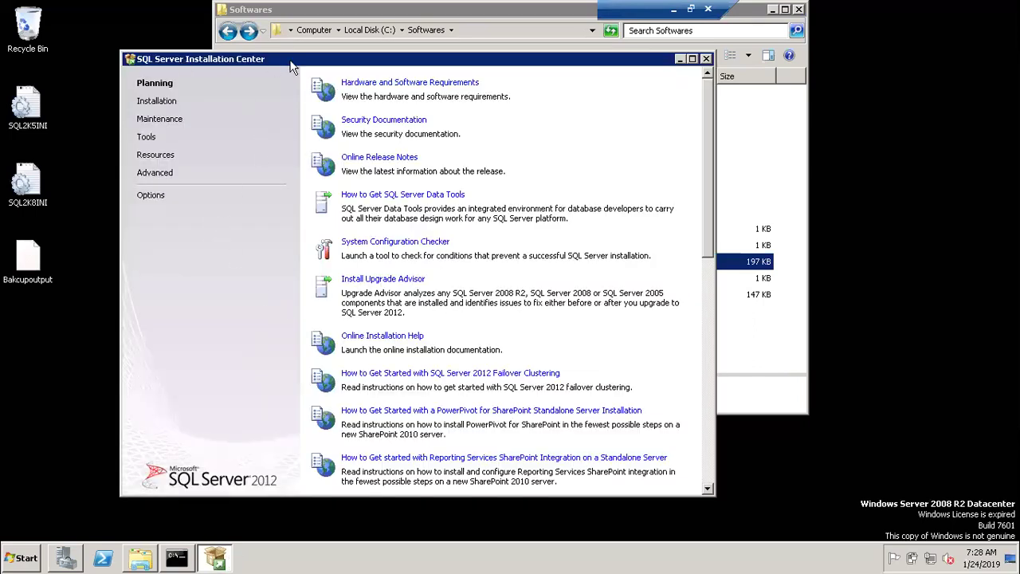
Review the installation options and start the advanced image preparation of a stand-alone instance of SQL Server
click(160, 106)
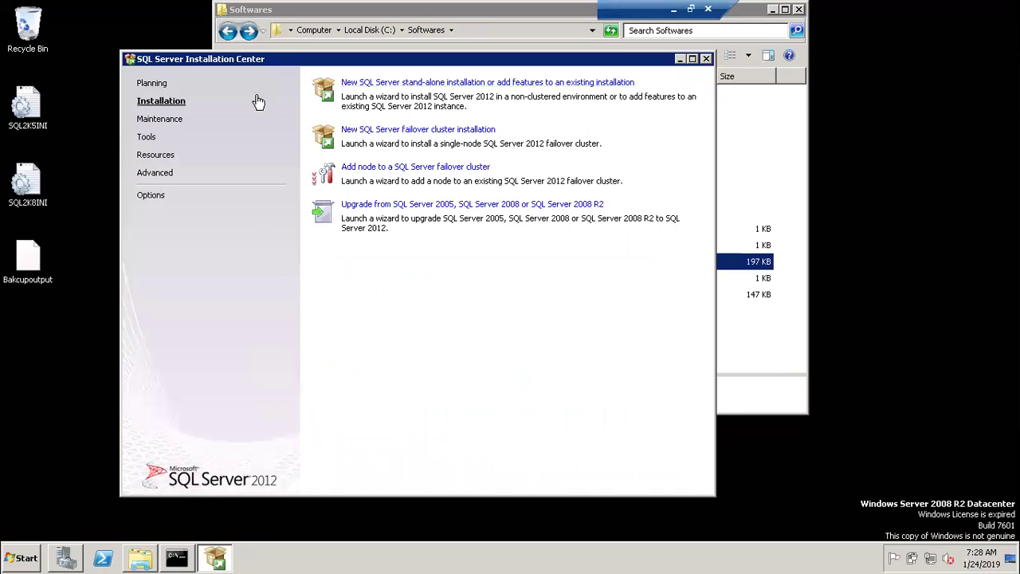
click(151, 180)
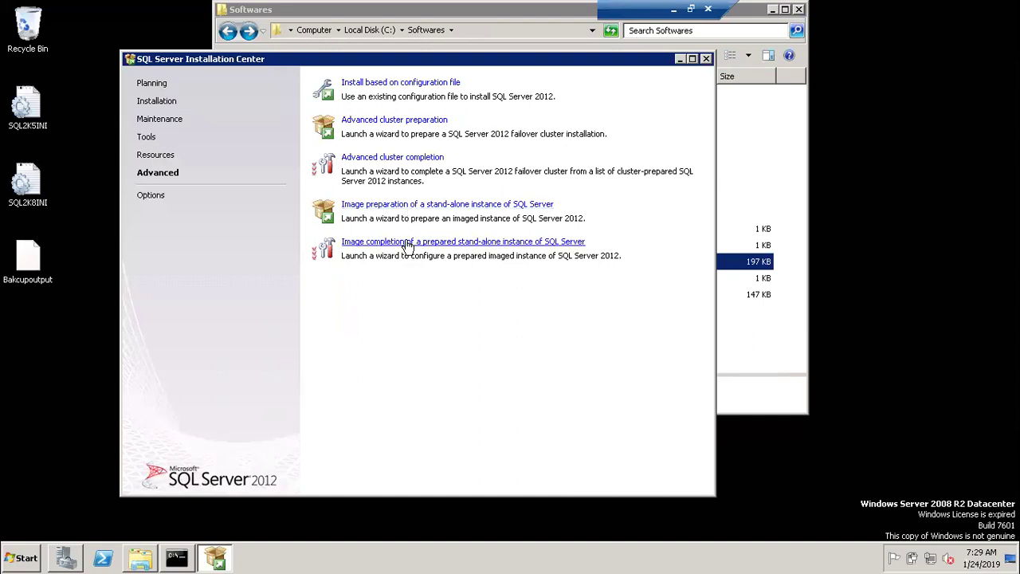
click(393, 204)
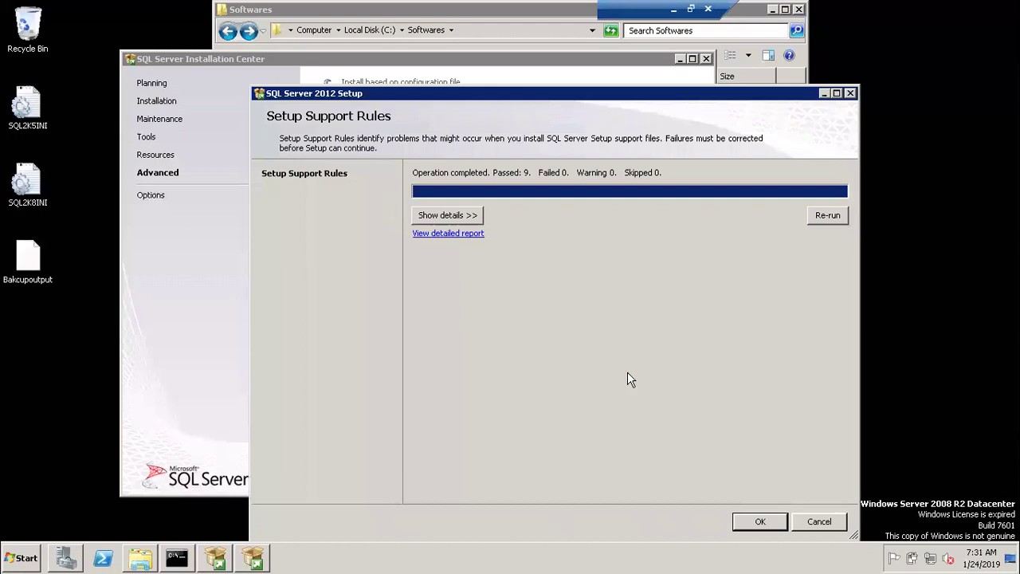
Continue past the initial Setup Support Rules and Product Updates, dismiss the Windows genuine warning, and return to the Prepare Image wizard
drag(570, 82, 541, 61)
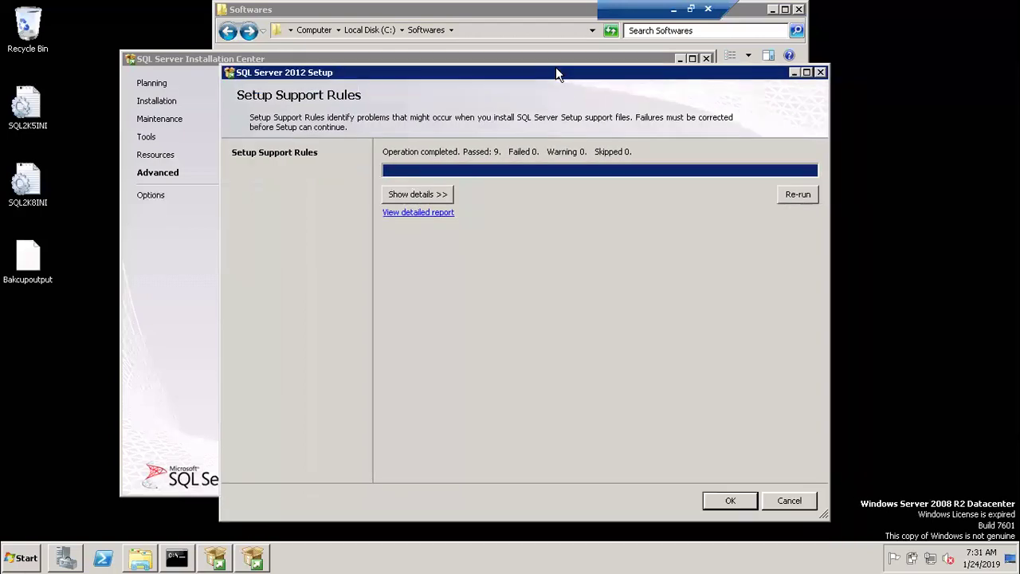
click(743, 502)
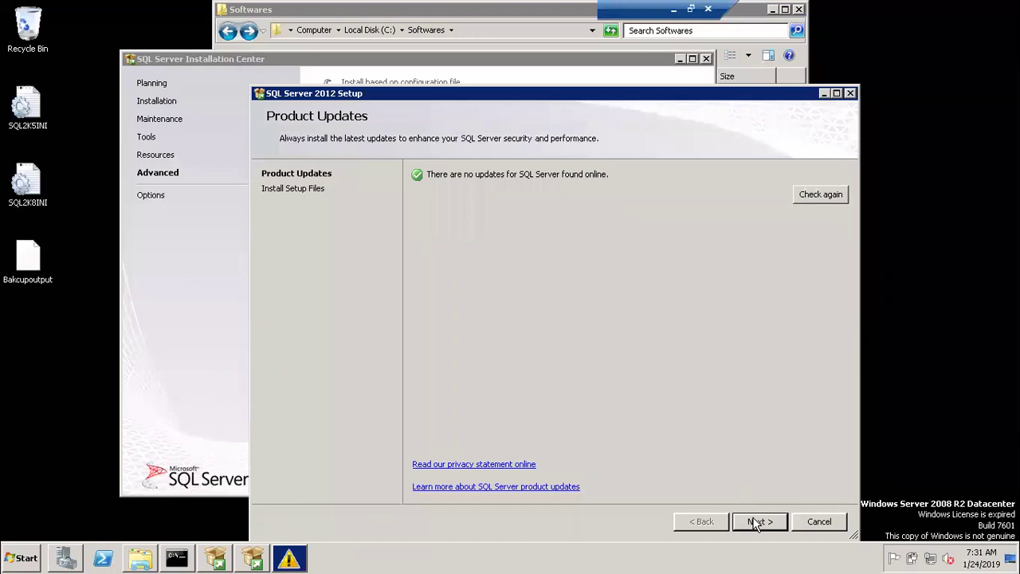
click(753, 518)
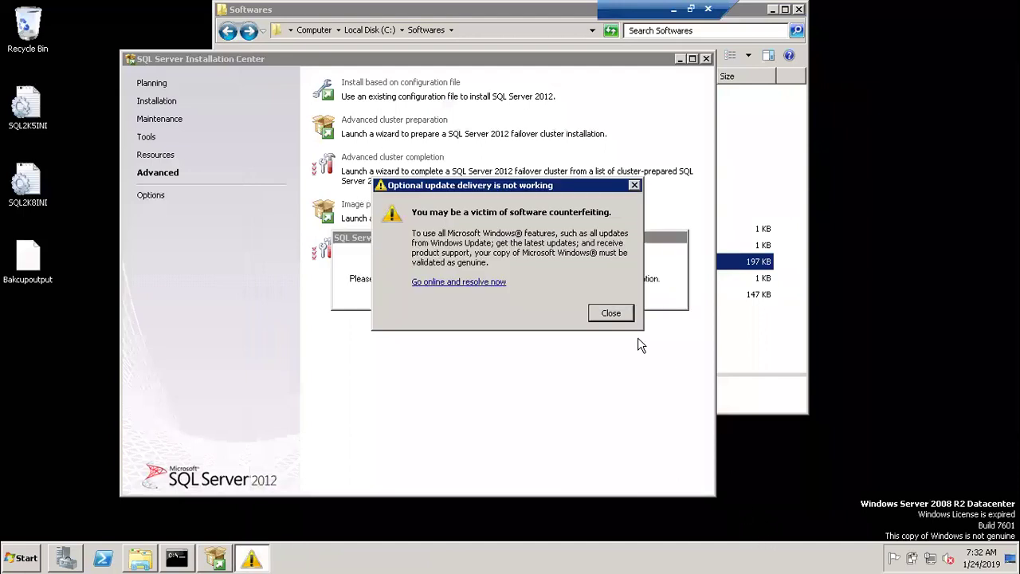
click(617, 317)
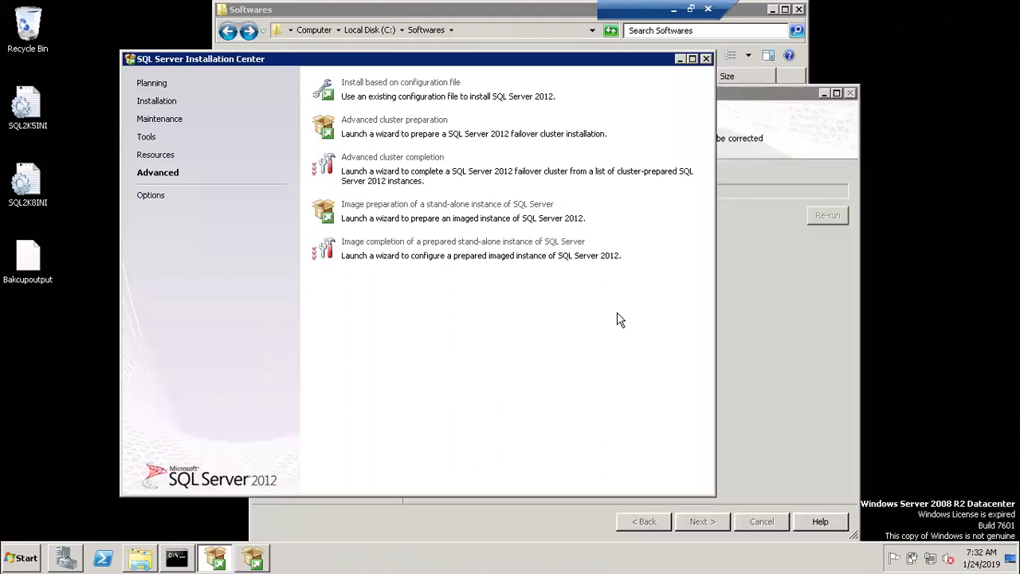
click(779, 321)
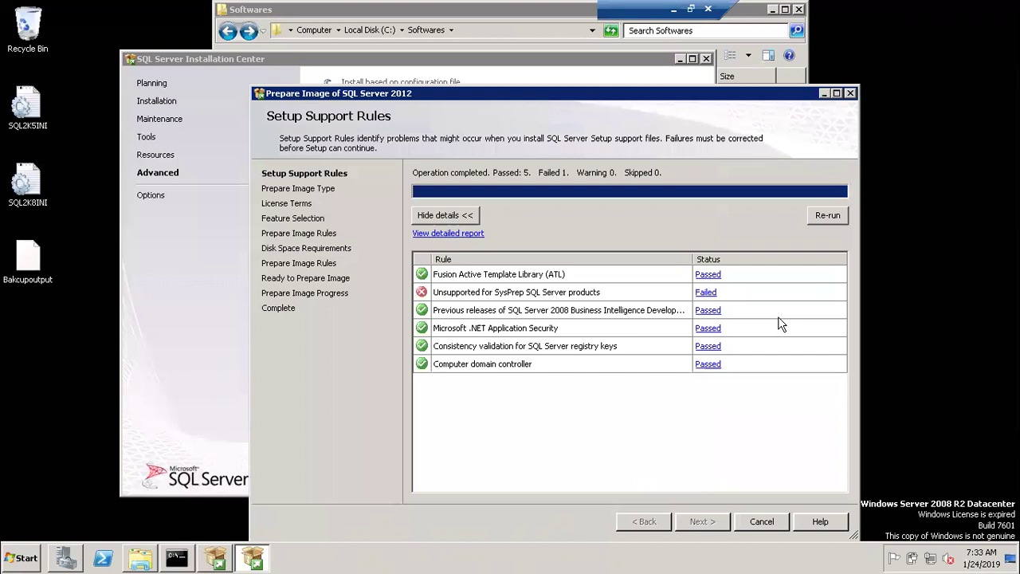
Examine the rule check result for the "Unsupported for SysPrep SQL Server products" rule
click(705, 293)
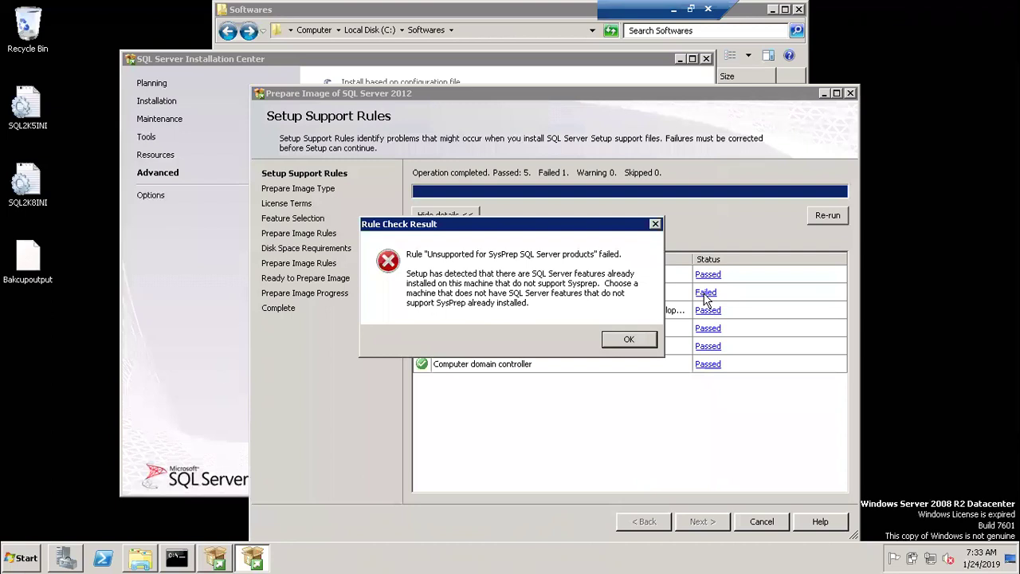
click(629, 340)
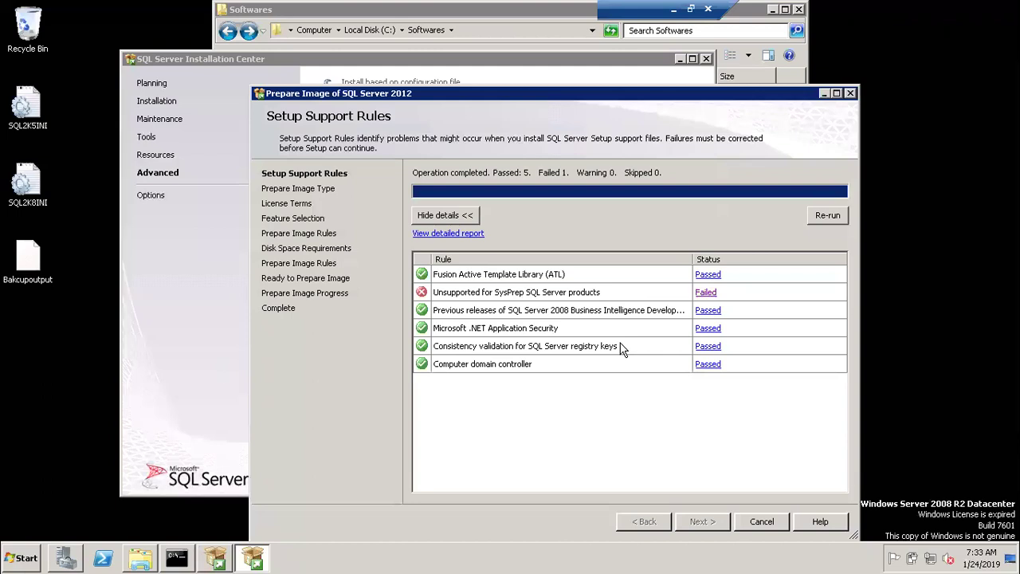
click(705, 292)
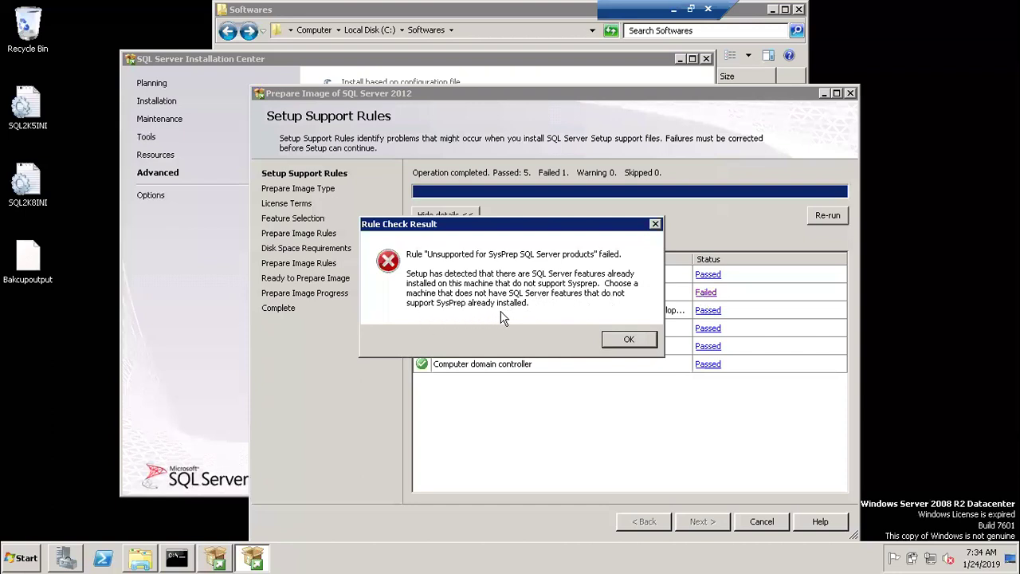
click(624, 338)
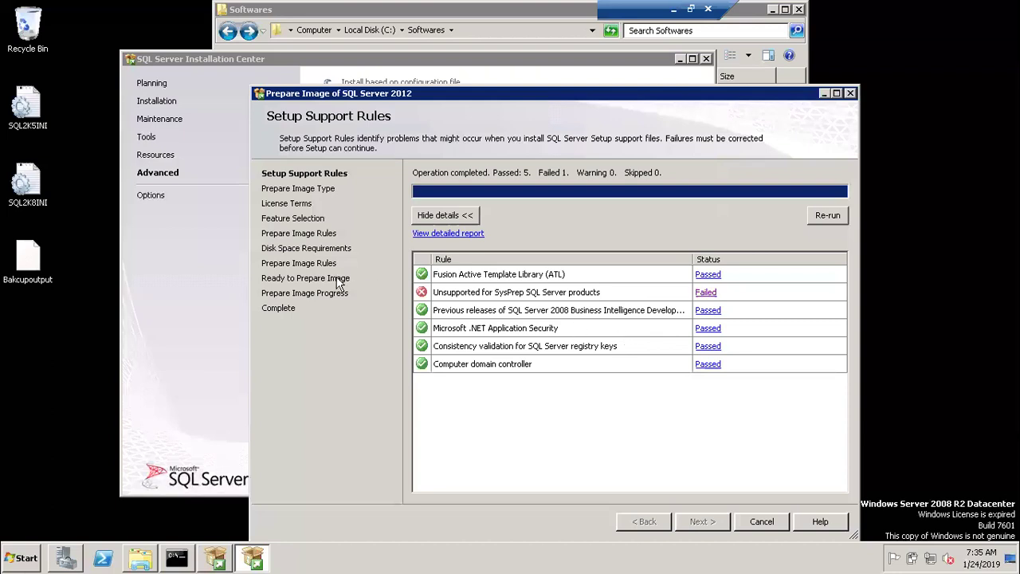
Cancel the Prepare Image of SQL Server 2012 wizard and close the SQL Server Installation Center
click(762, 521)
click(677, 341)
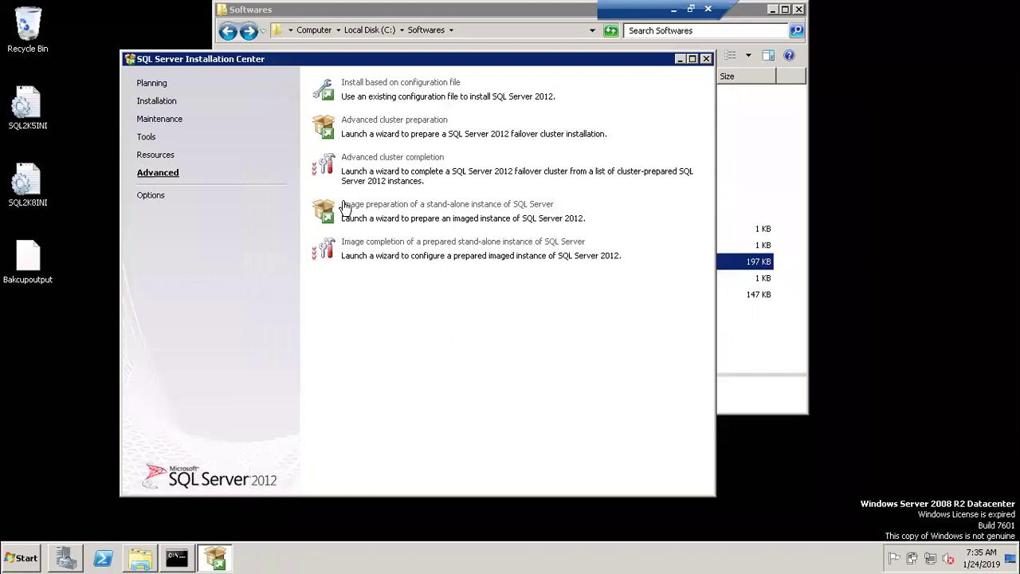
click(372, 205)
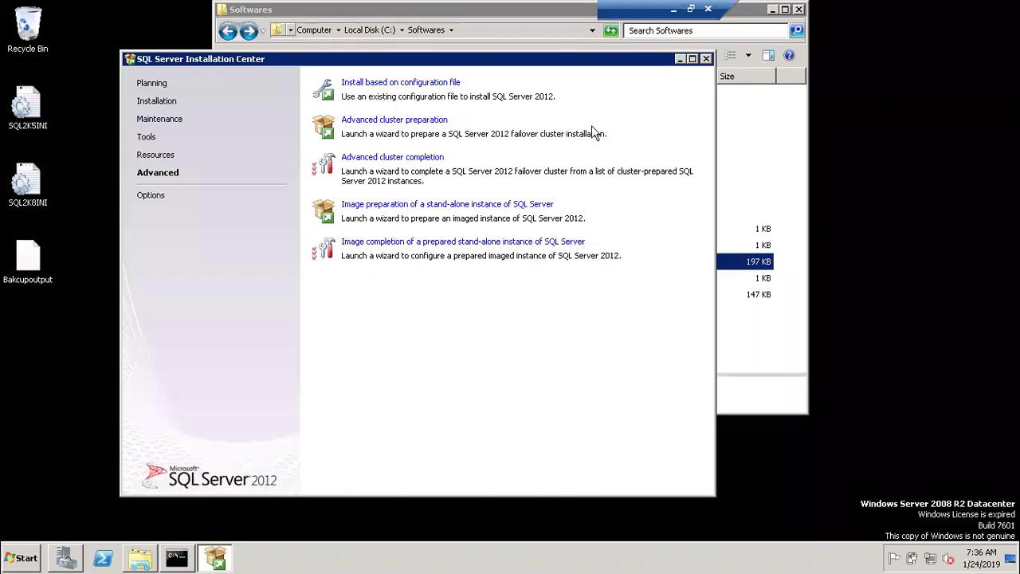
click(705, 59)
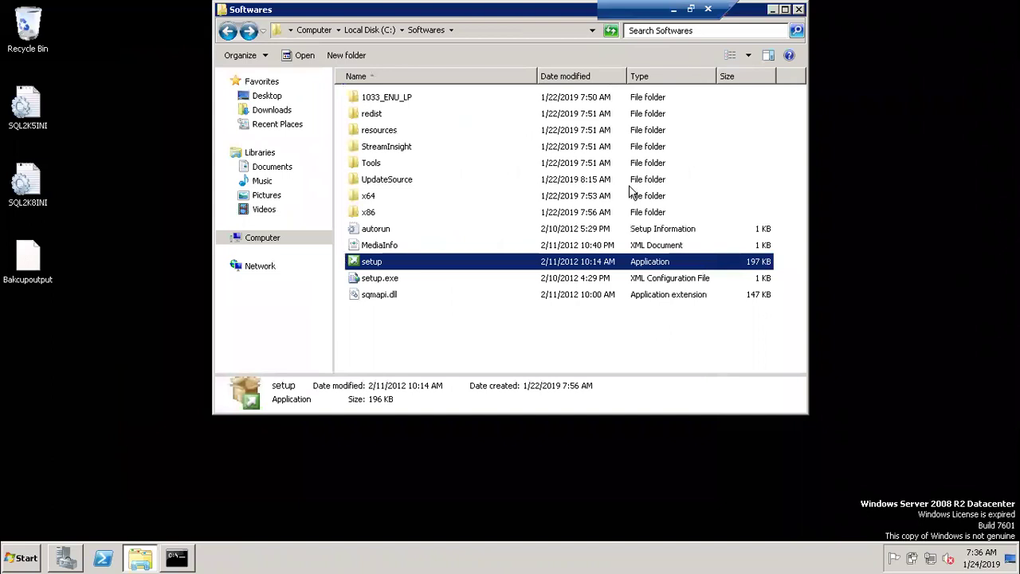
Minimize the remote session and read the host notes from the completion phase through installation troubleshooting to the security and authentication section
click(673, 8)
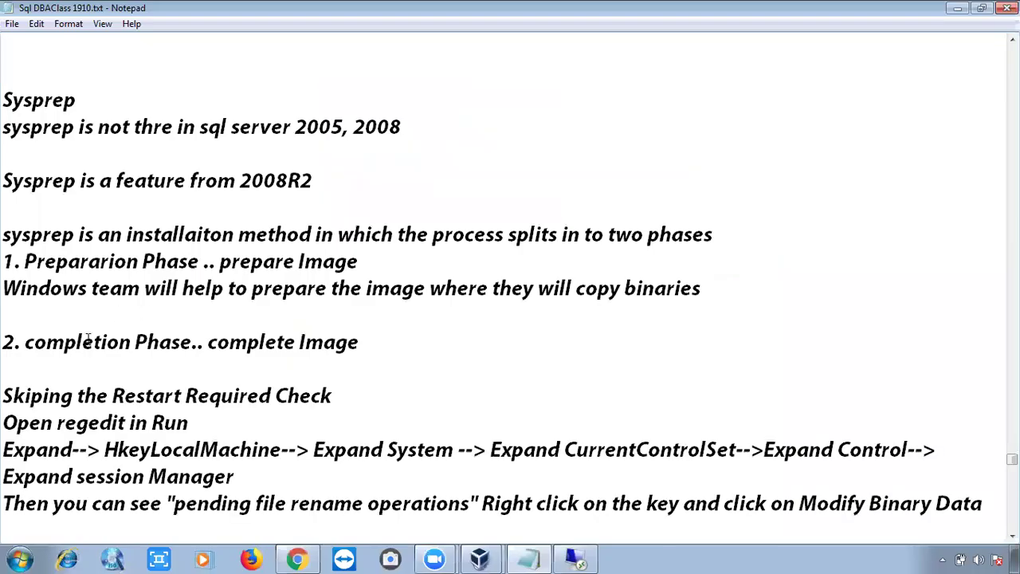
click(35, 382)
key(Down)
key(Down)
key(Down)
key(Down)
key(Down)
key(Down)
key(Down)
key(Down)
key(Down)
key(Down)
key(Down)
key(Down)
key(Down)
key(Down)
key(Down)
key(Down)
key(Down)
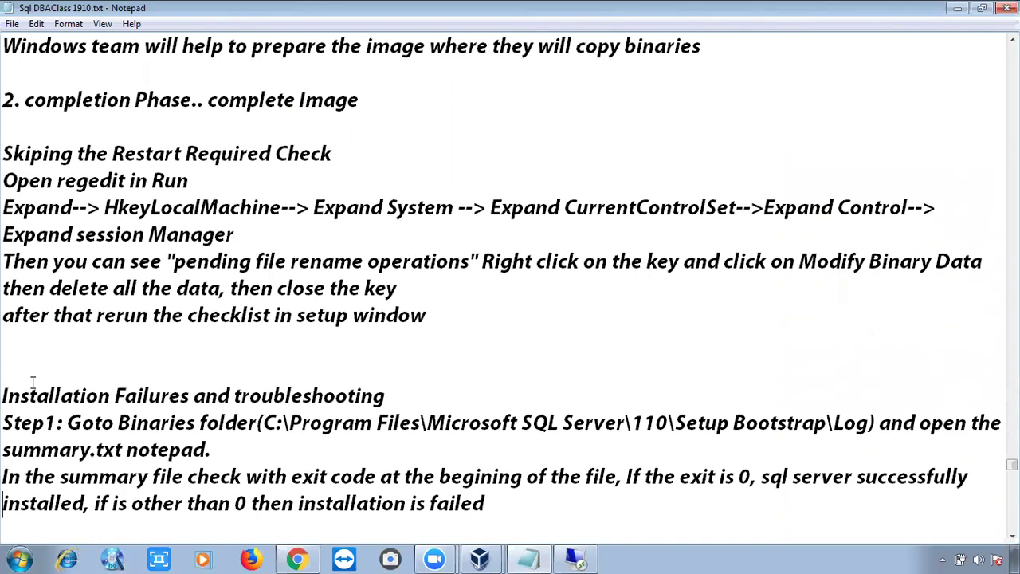
key(Down)
key(Down)
key(Down)
key(Down)
key(Down)
key(Down)
key(Down)
key(Down)
key(Down)
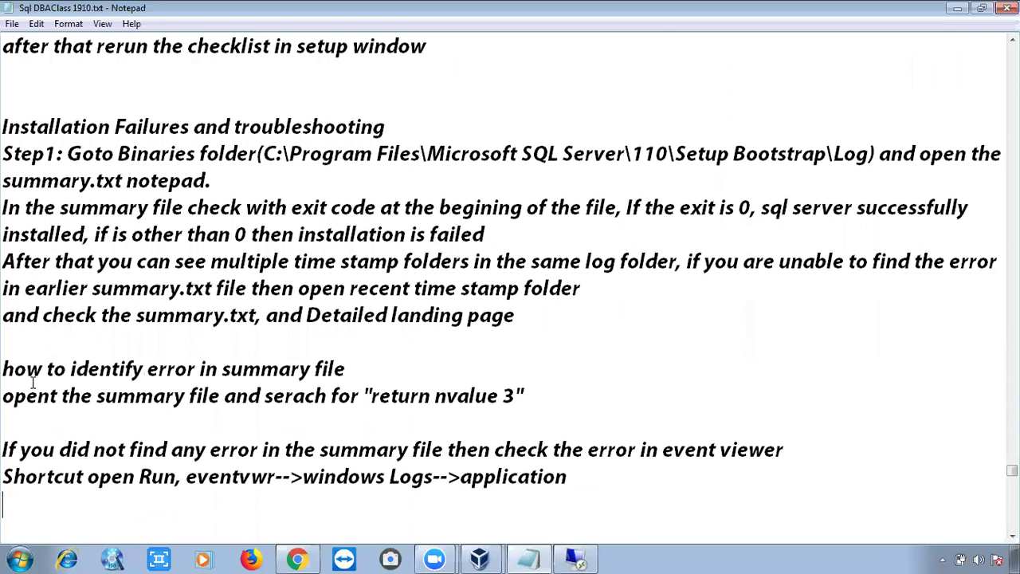
key(Down)
key(Down)
key(Down)
key(Down)
key(Down)
key(Down)
key(Down)
key(Down)
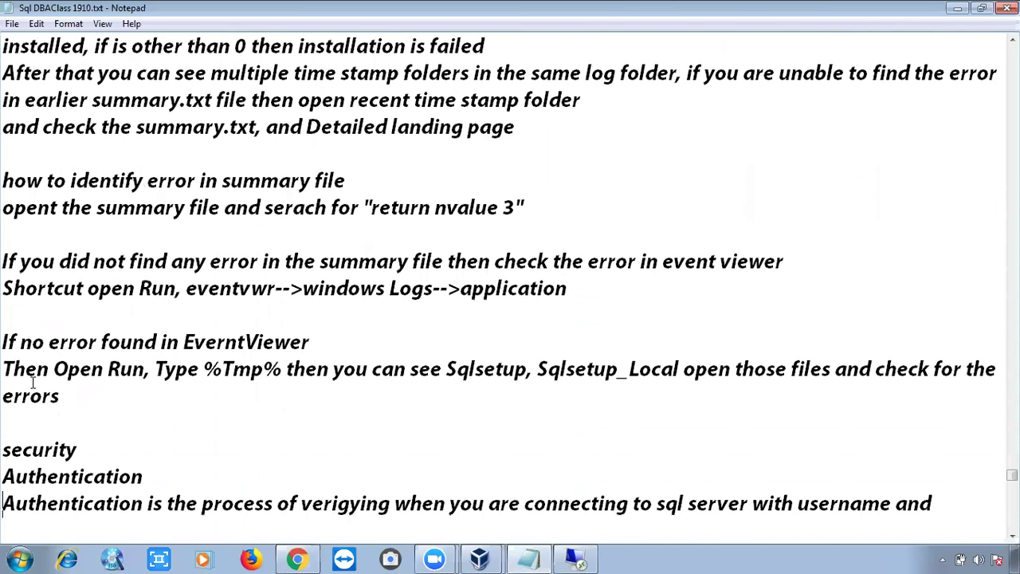